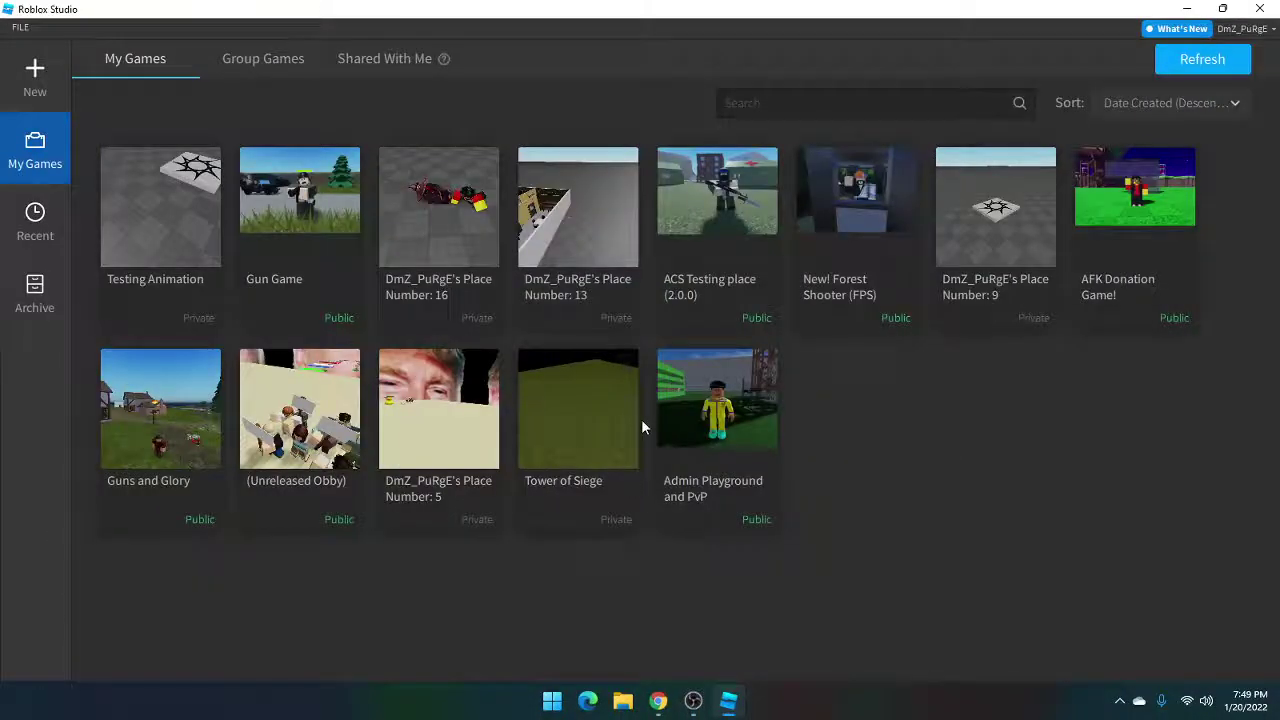
- Open the saved spawn-plate place from the My Games start page
click(957, 240)
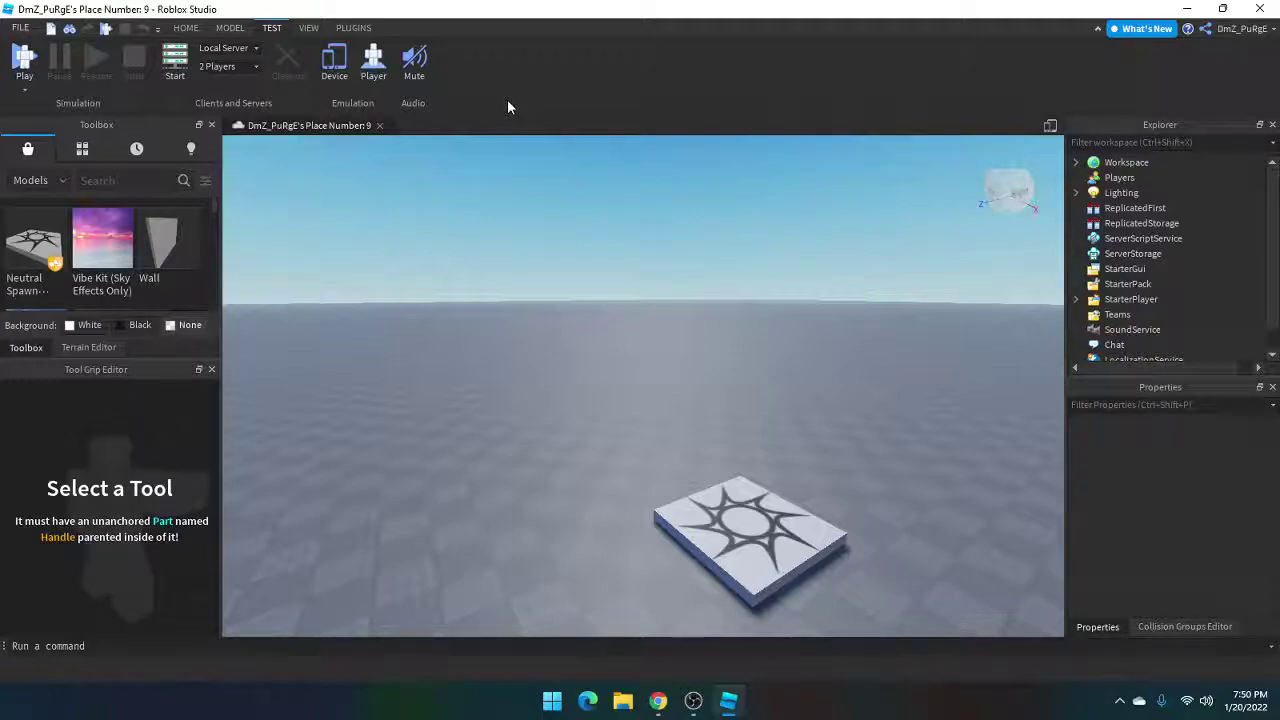
scroll(682, 348, up, 2)
scroll(682, 348, down, 5)
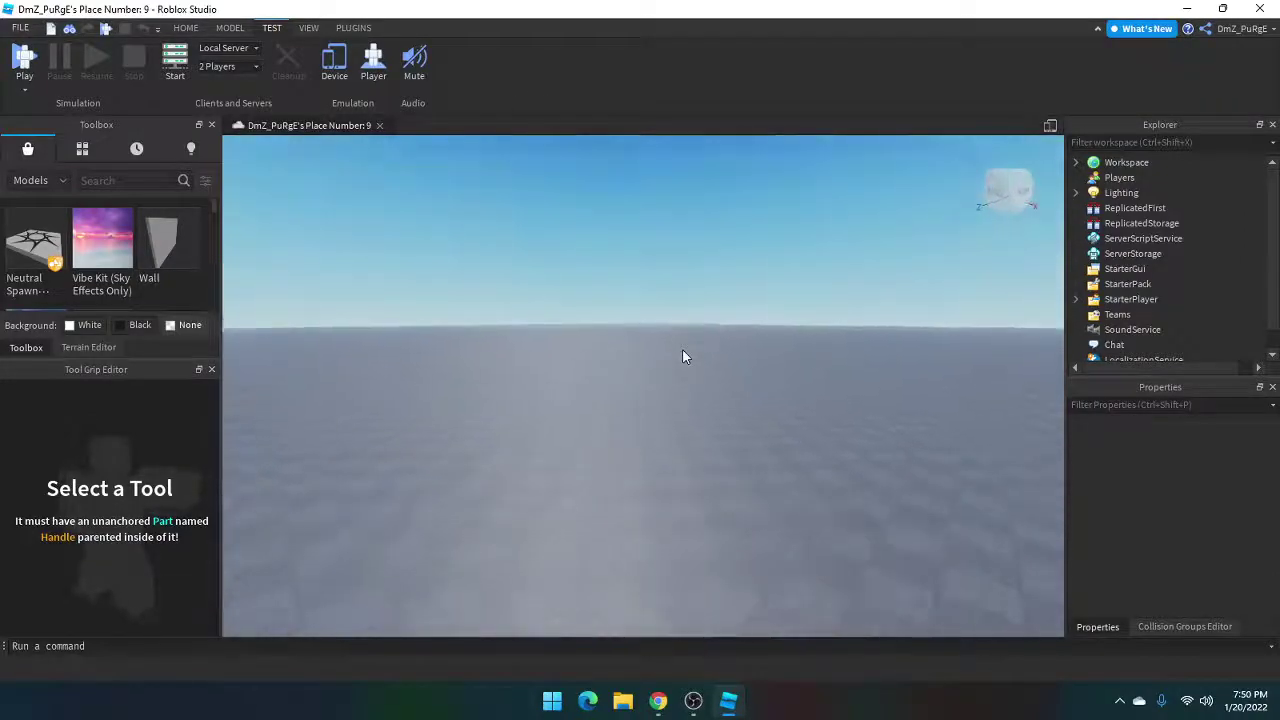
right_drag(683, 351, 682, 356)
scroll(683, 351, down, 3)
scroll(683, 351, up, 3)
scroll(683, 351, down, 3)
scroll(683, 351, up, 3)
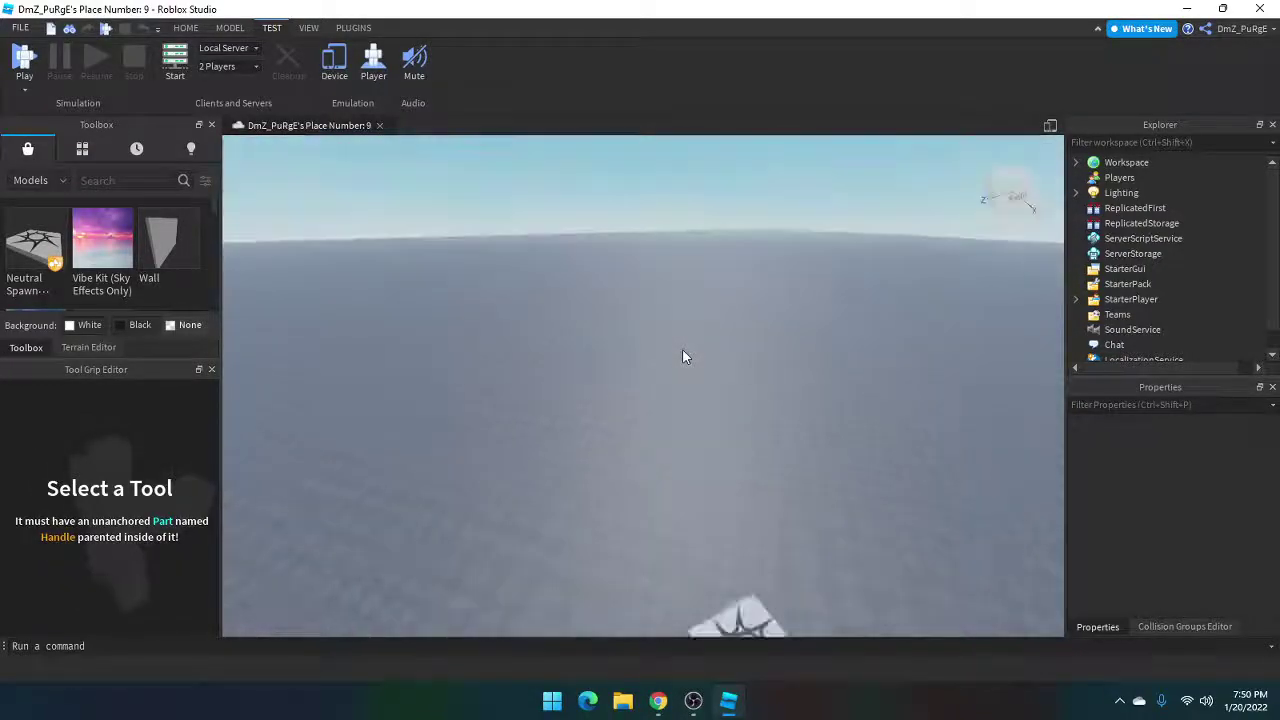
scroll(682, 356, down, 2)
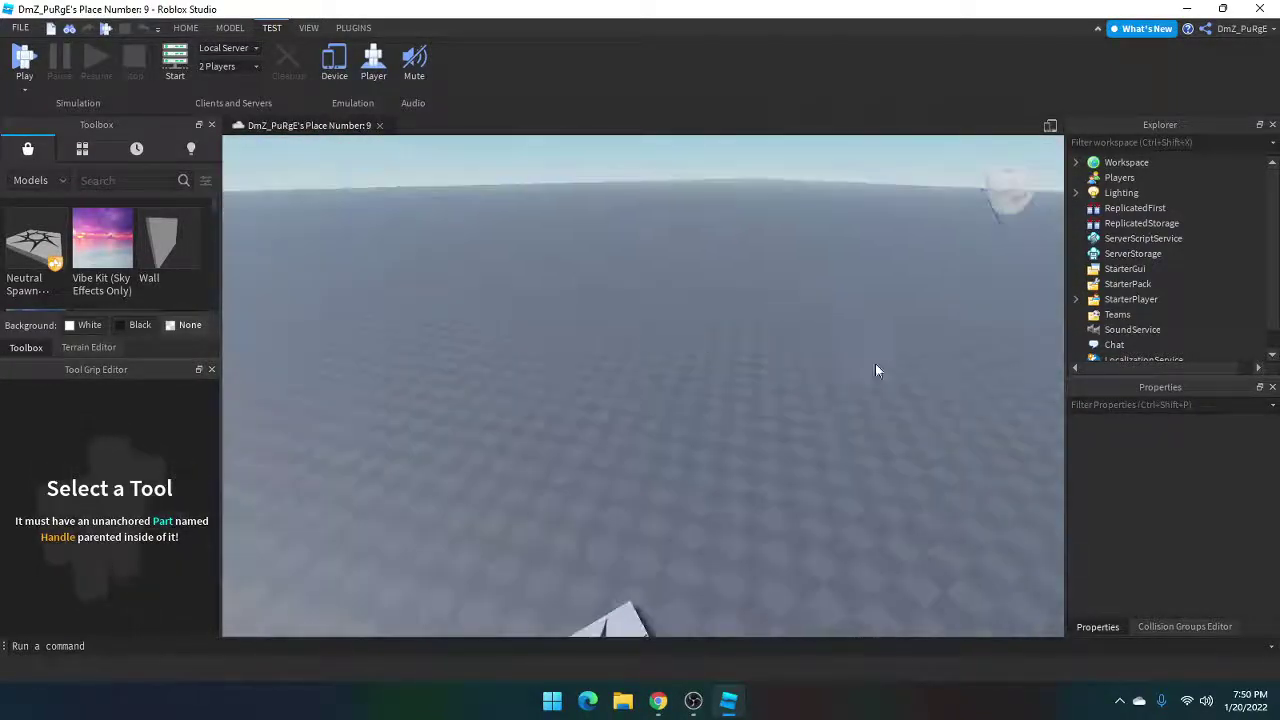
right_drag(865, 357, 855, 369)
scroll(865, 357, up, 2)
scroll(855, 369, up, 2)
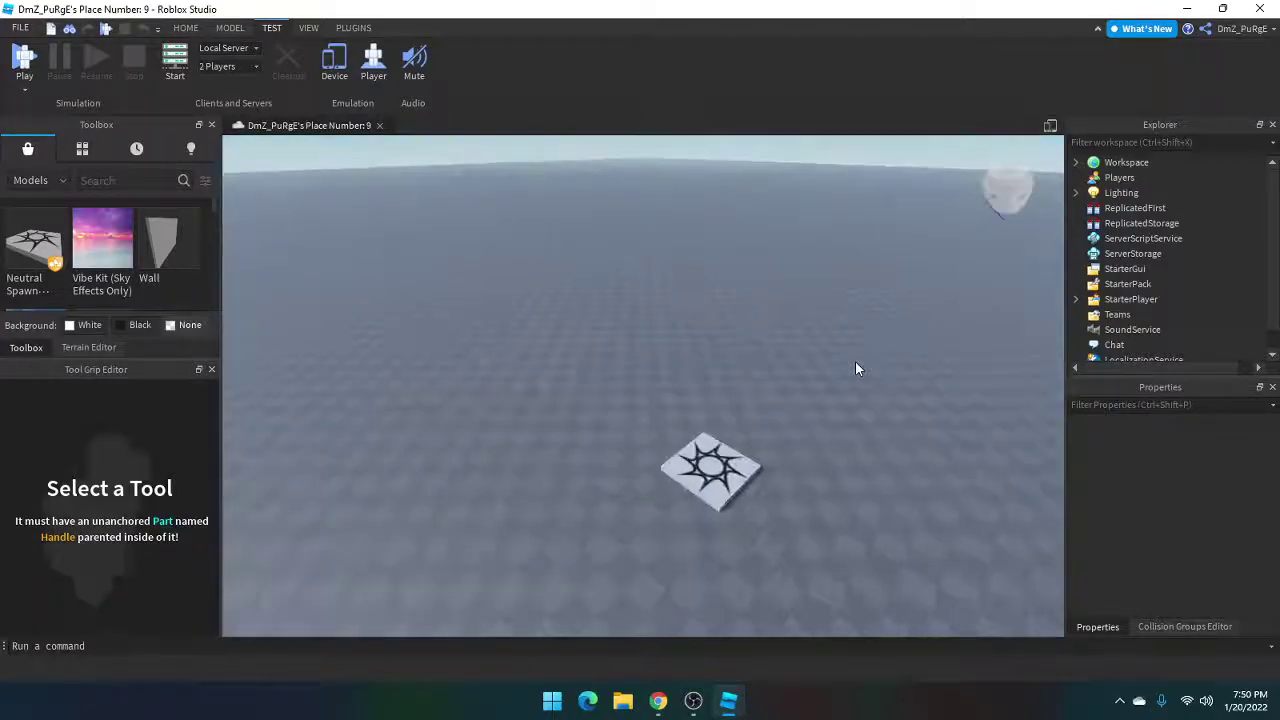
scroll(588, 234, up, 1)
scroll(686, 300, up, 1)
scroll(686, 300, up, 1)
scroll(686, 300, up, 2)
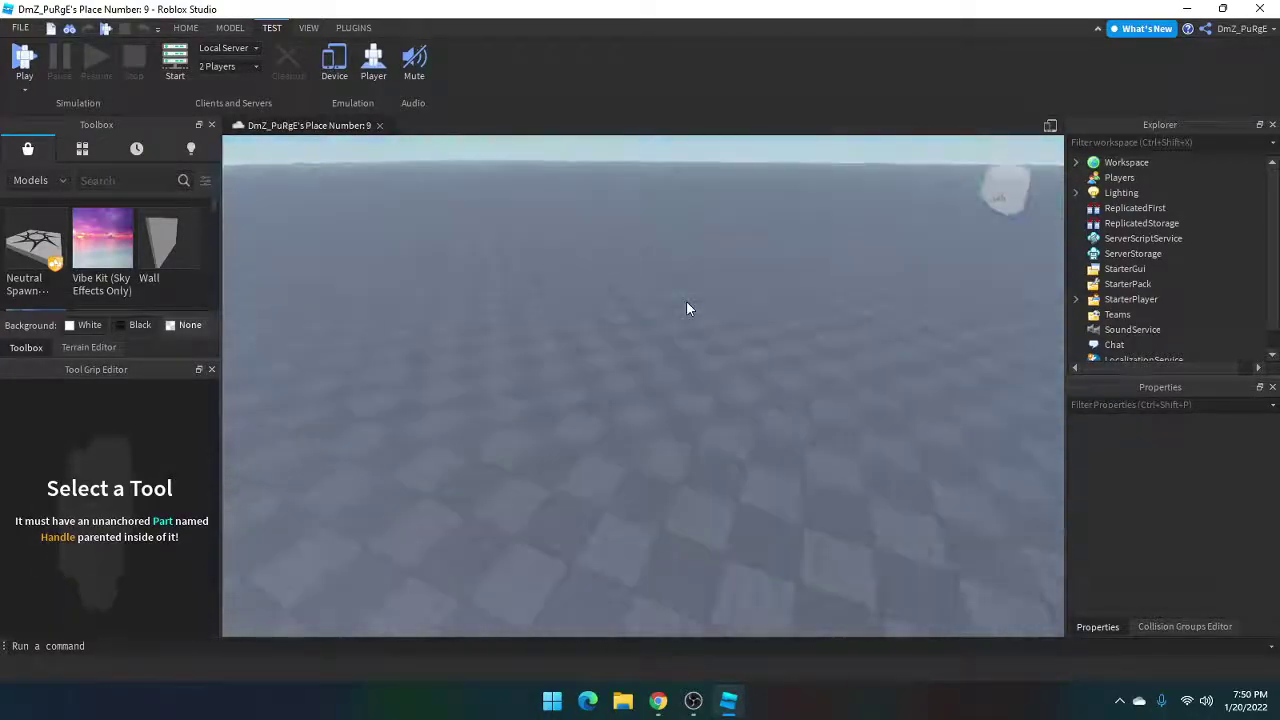
right_drag(687, 302, 748, 323)
scroll(748, 323, down, 2)
scroll(748, 323, down, 2)
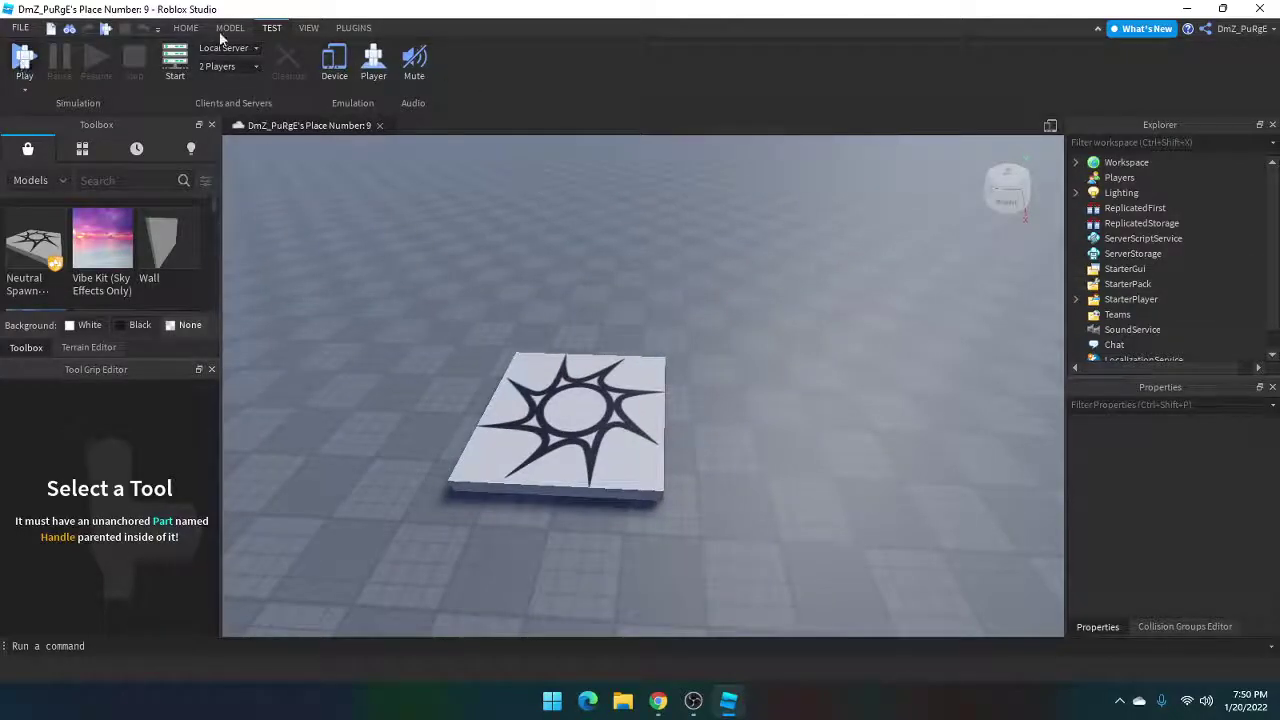
- In a play test, copy the six generated Chat children, from ChatModules onward, then stop
click(20, 68)
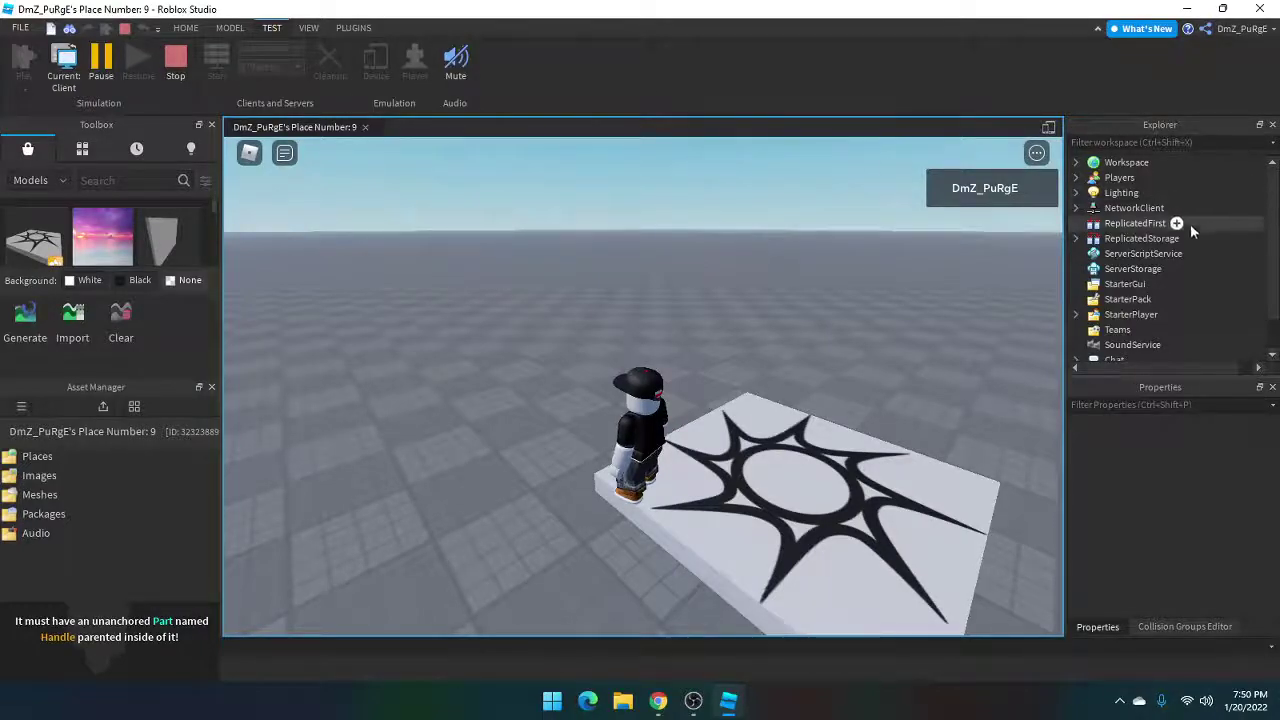
scroll(1135, 290, down, 2)
click(1076, 322)
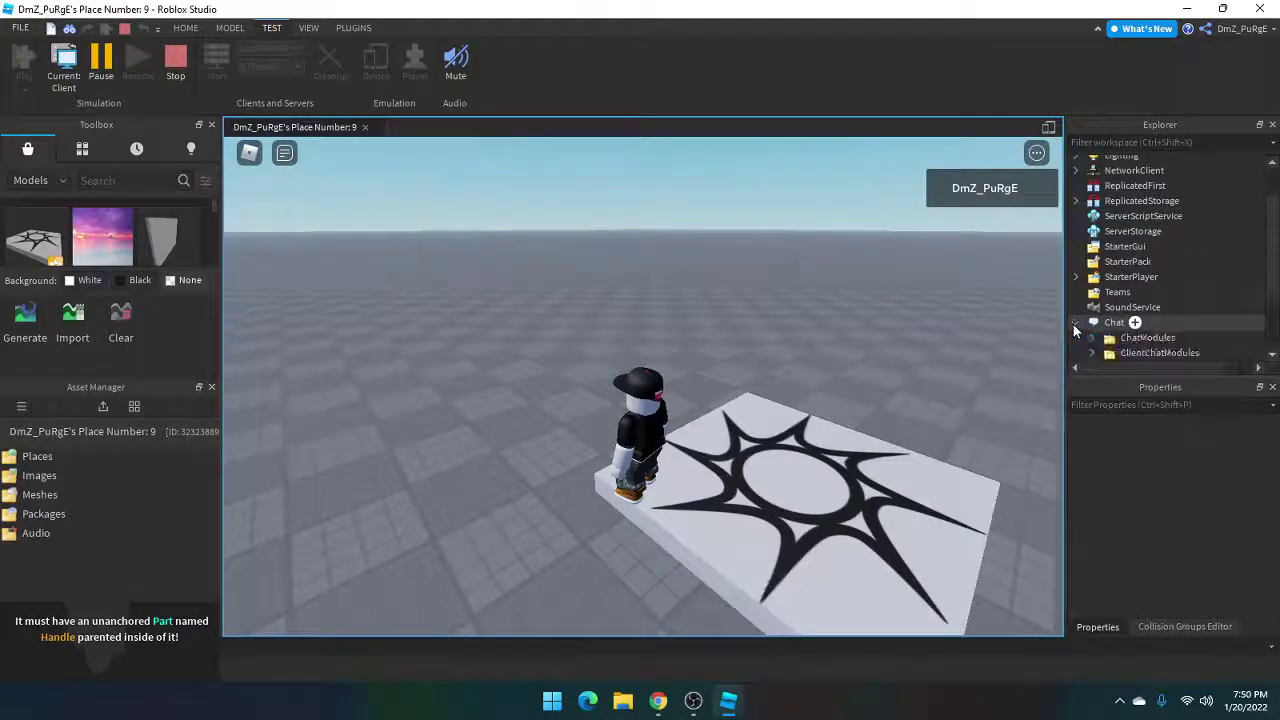
scroll(1080, 297, down, 3)
click(1108, 248)
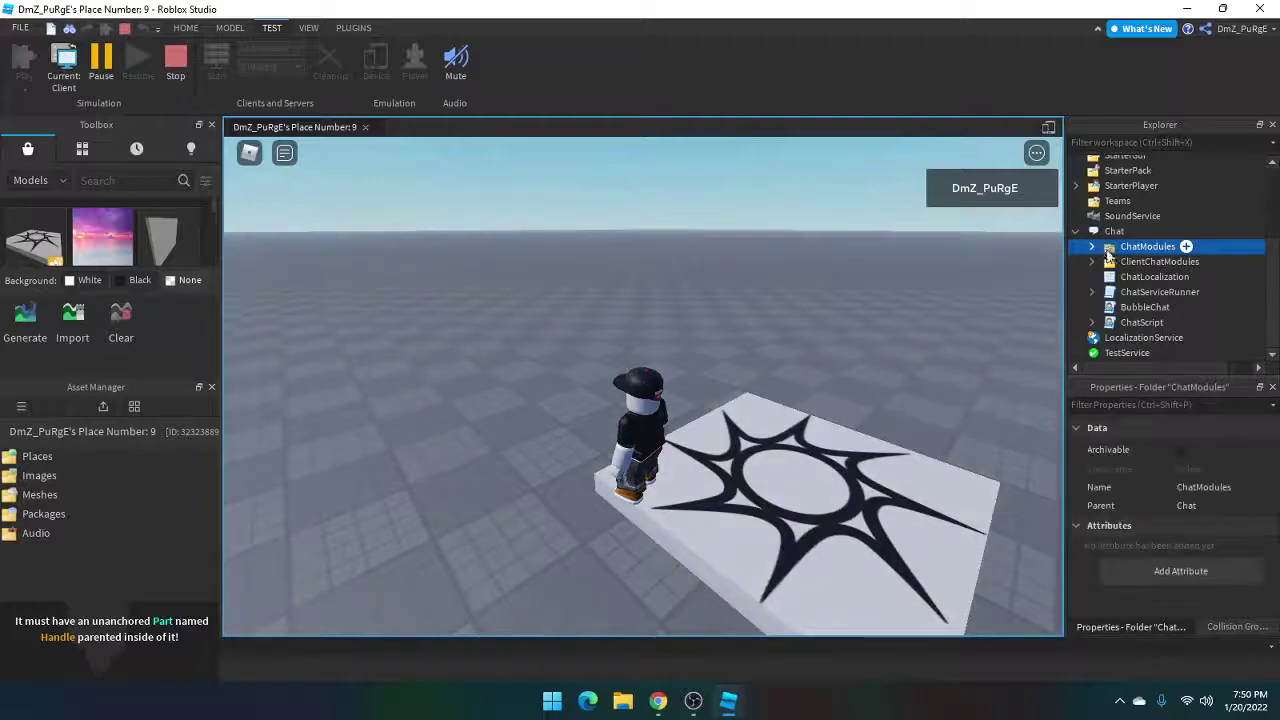
shift+click(1130, 322)
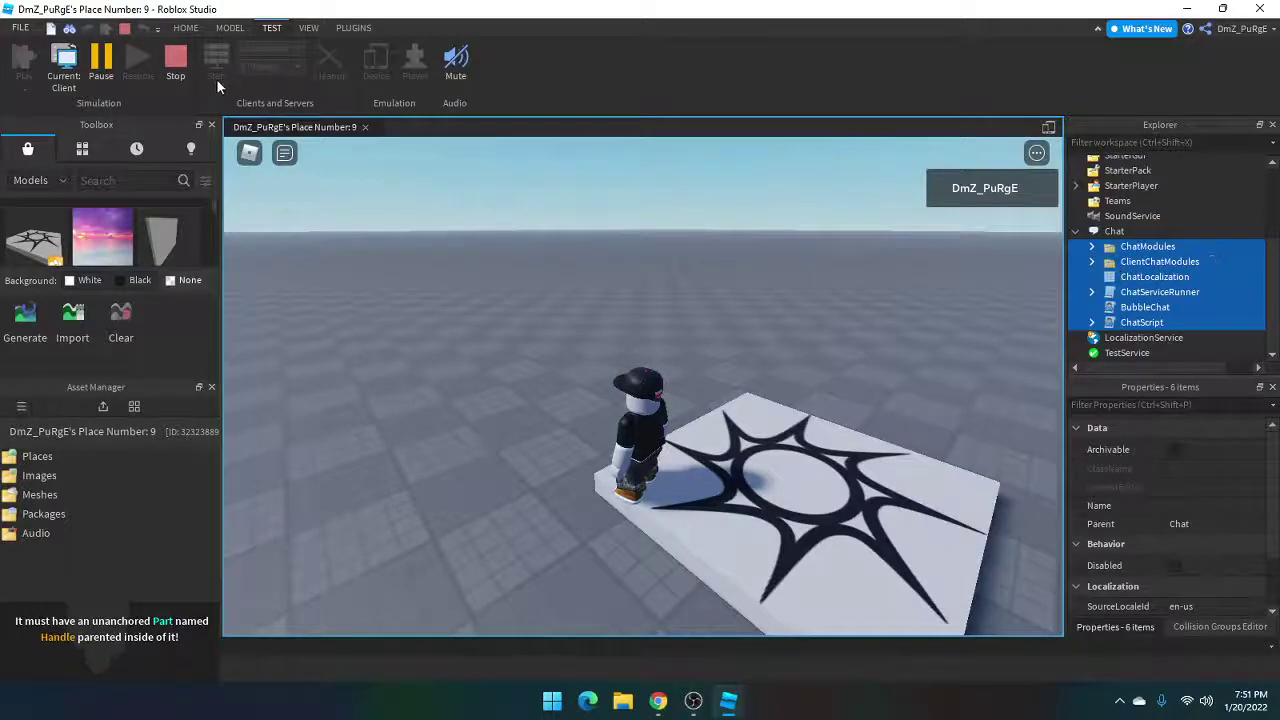
click(178, 70)
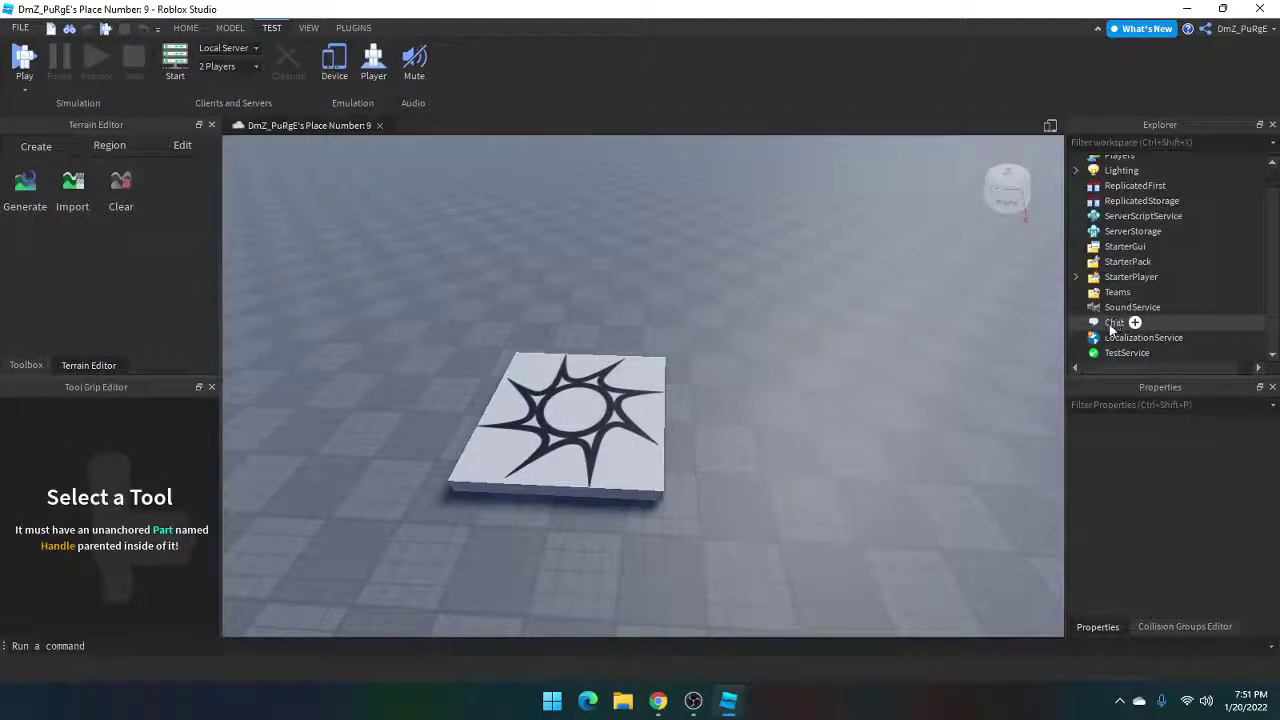
- Paste the six copied chat components into the Chat service with Paste Into
click(1113, 324)
right_click(1116, 323)
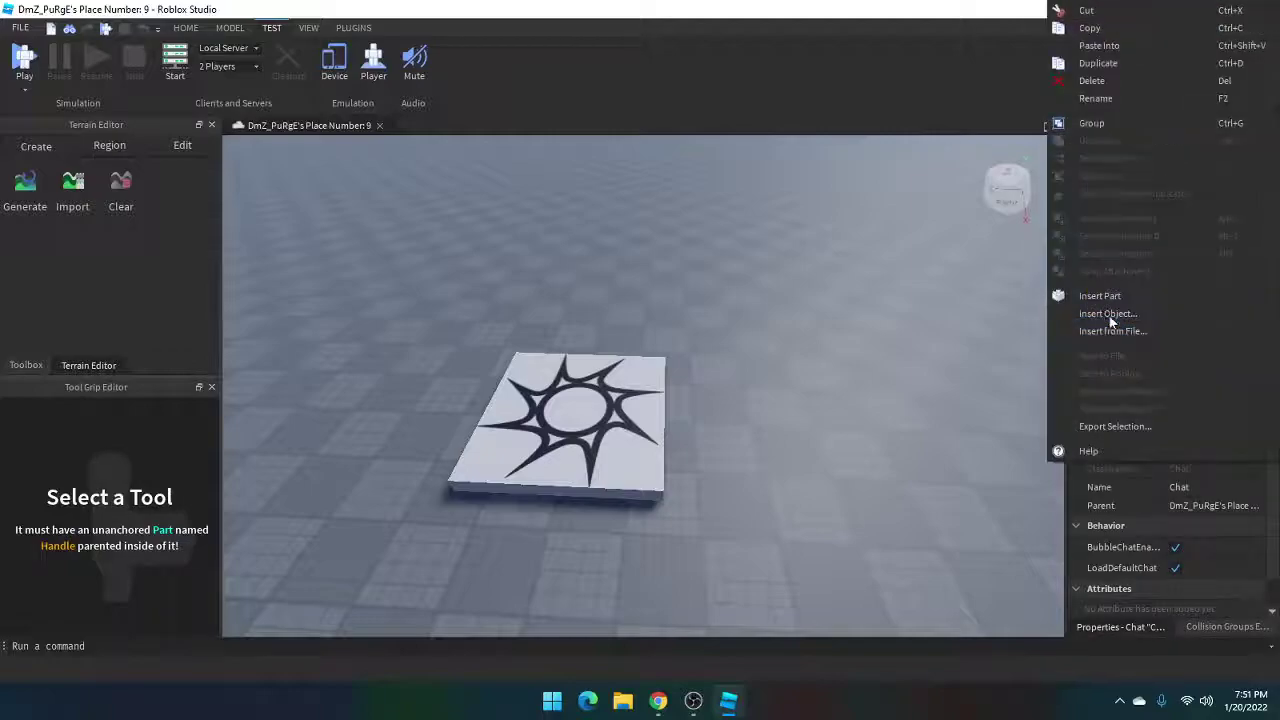
click(1097, 46)
scroll(1140, 260, down, 2)
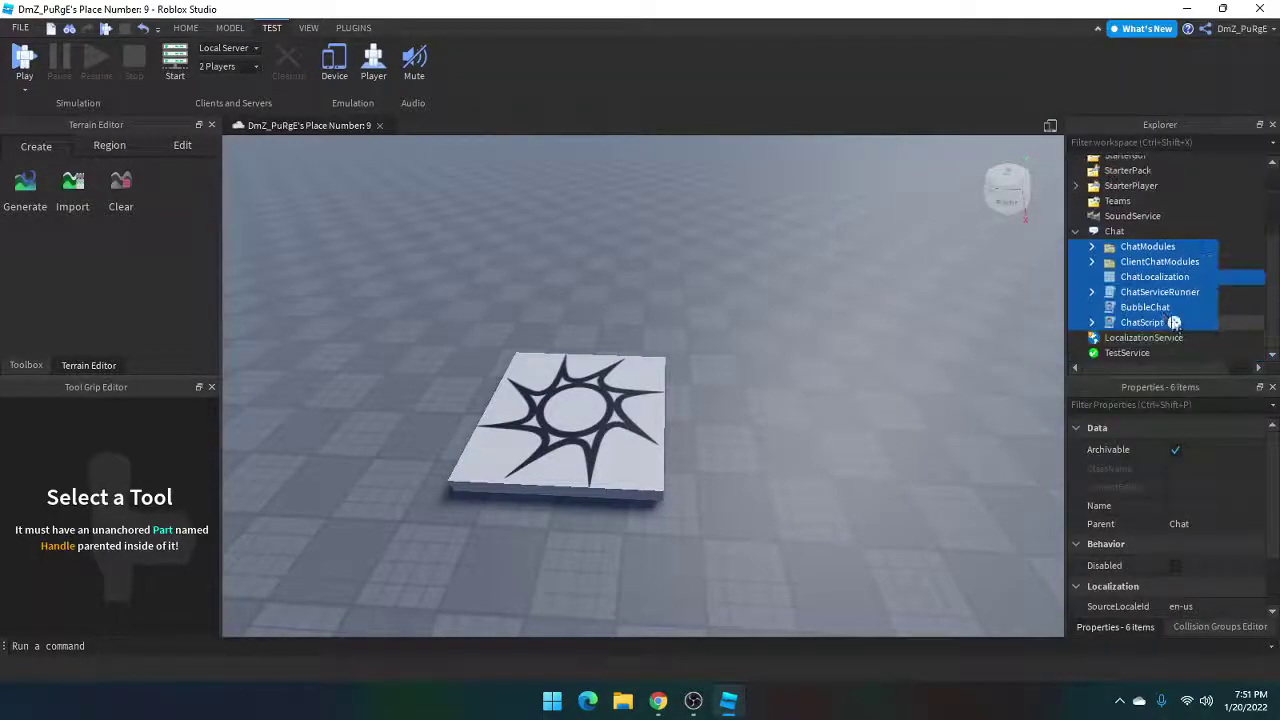
- Expand ChatServiceRunner and open its ChatService module script
click(1140, 262)
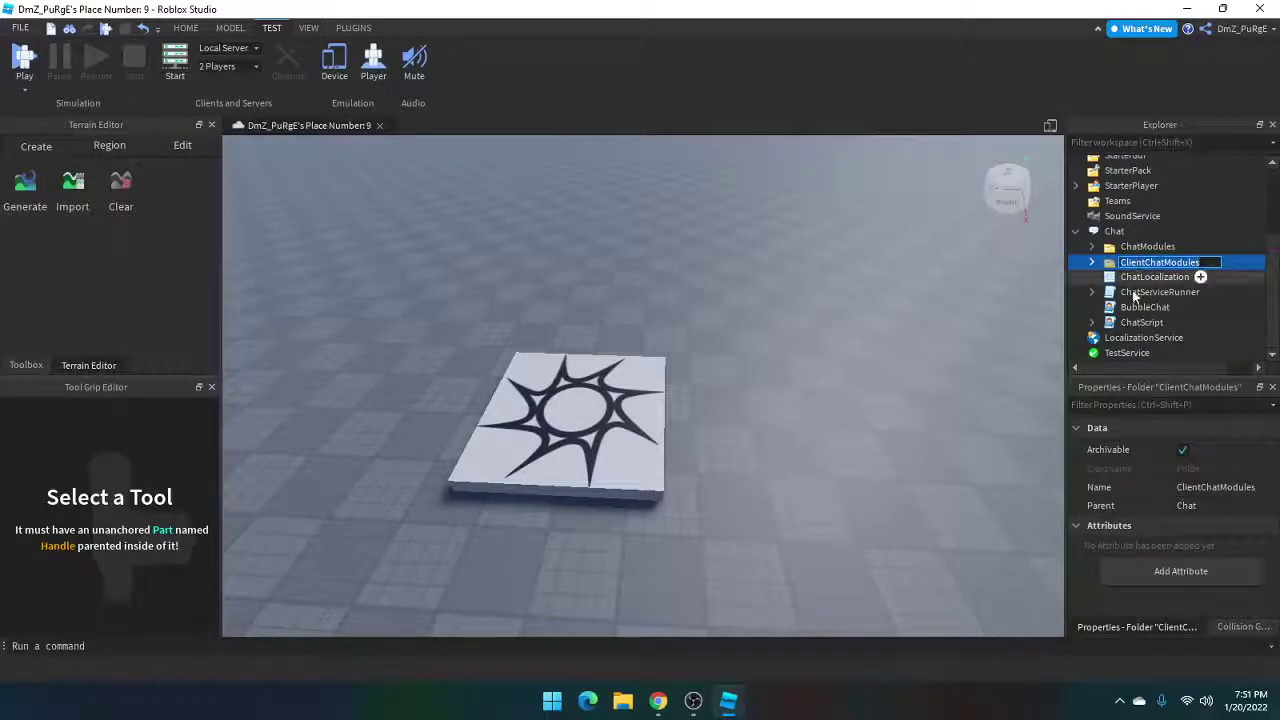
click(1110, 292)
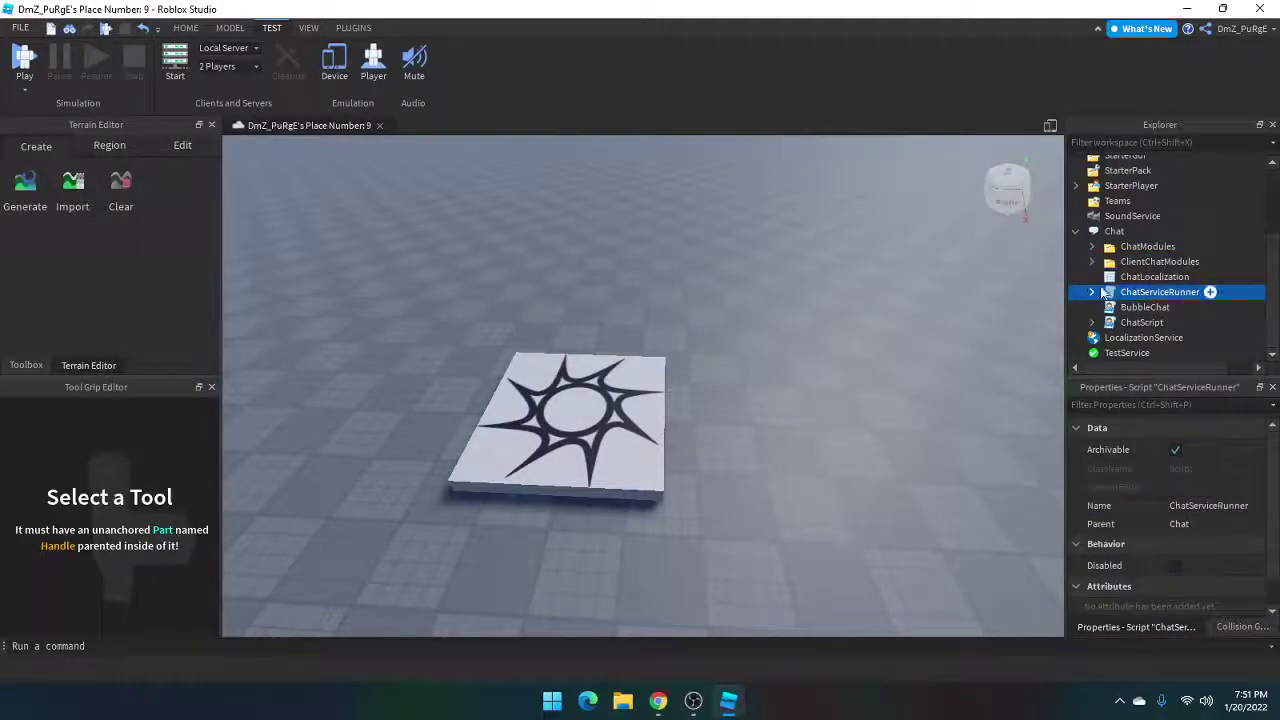
click(1092, 292)
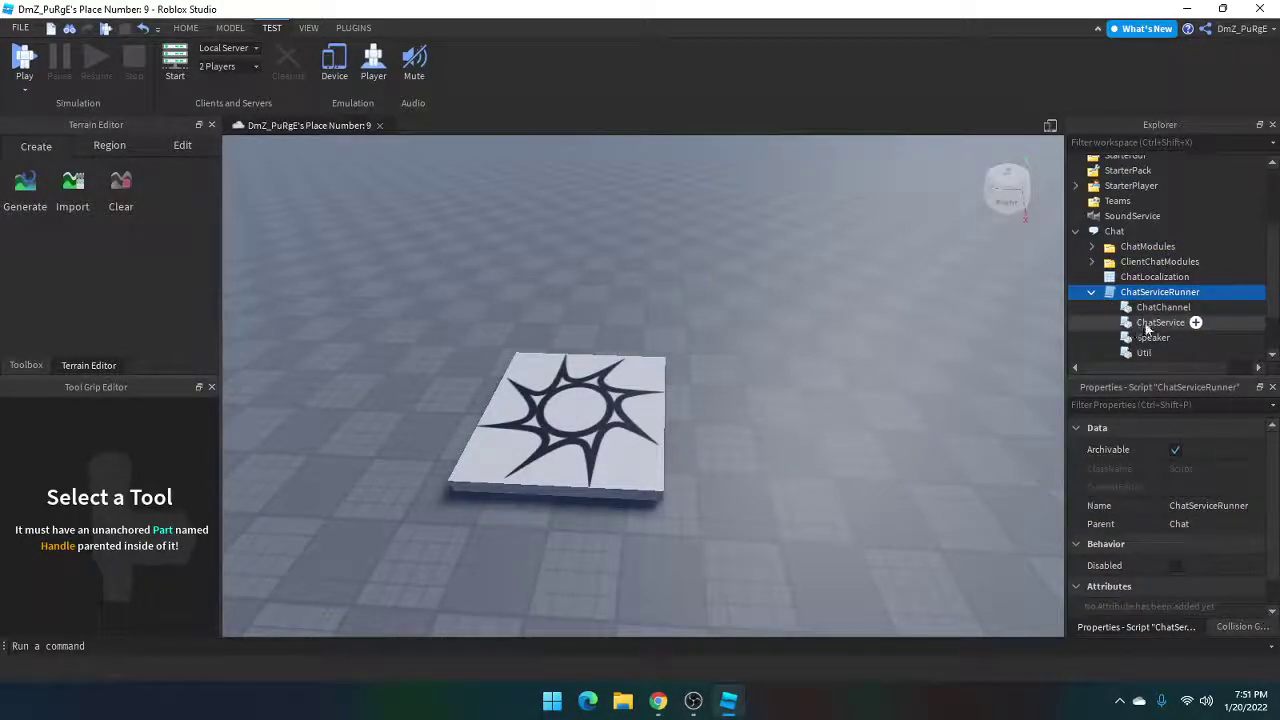
scroll(1147, 328, down, 2)
double_click(1160, 249)
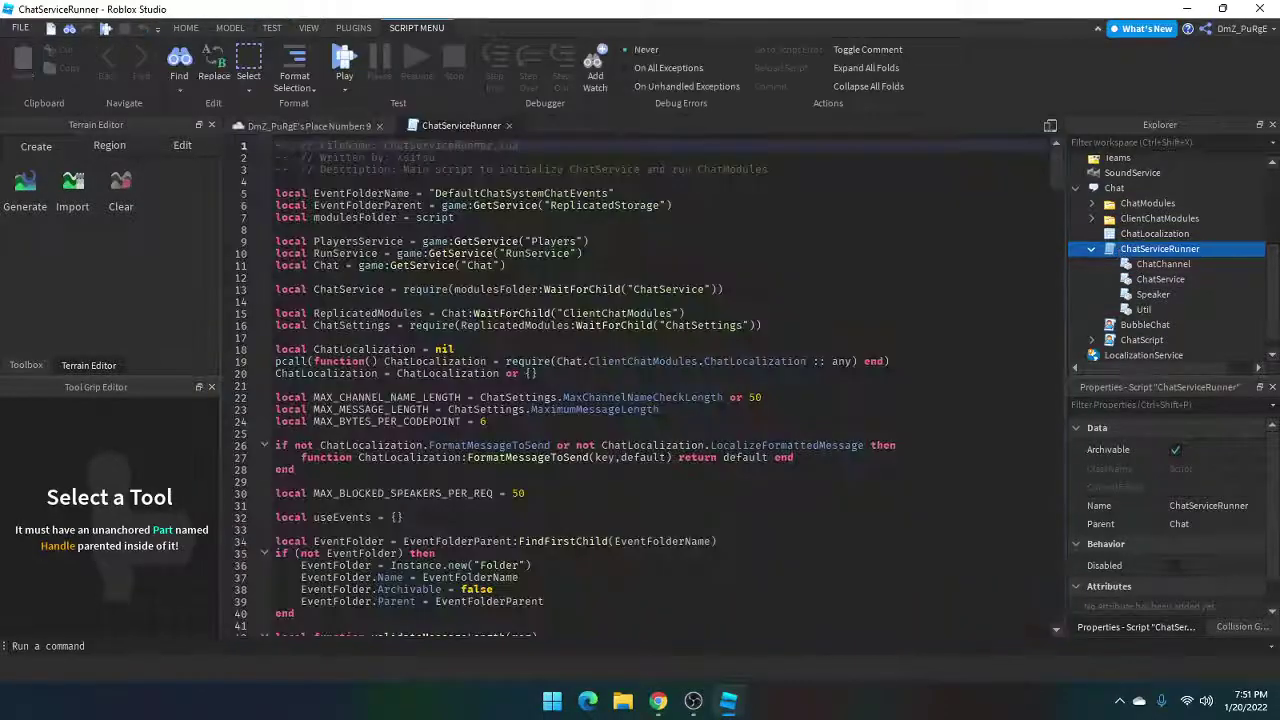
click(507, 125)
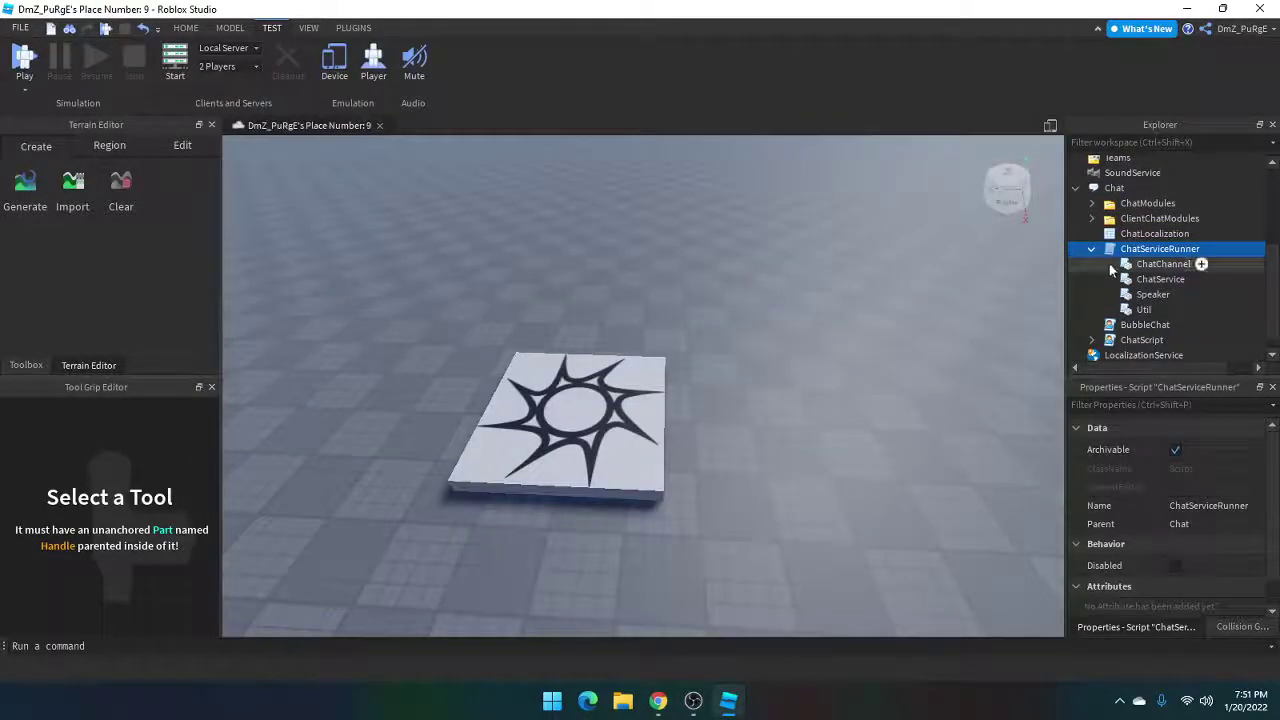
double_click(1132, 277)
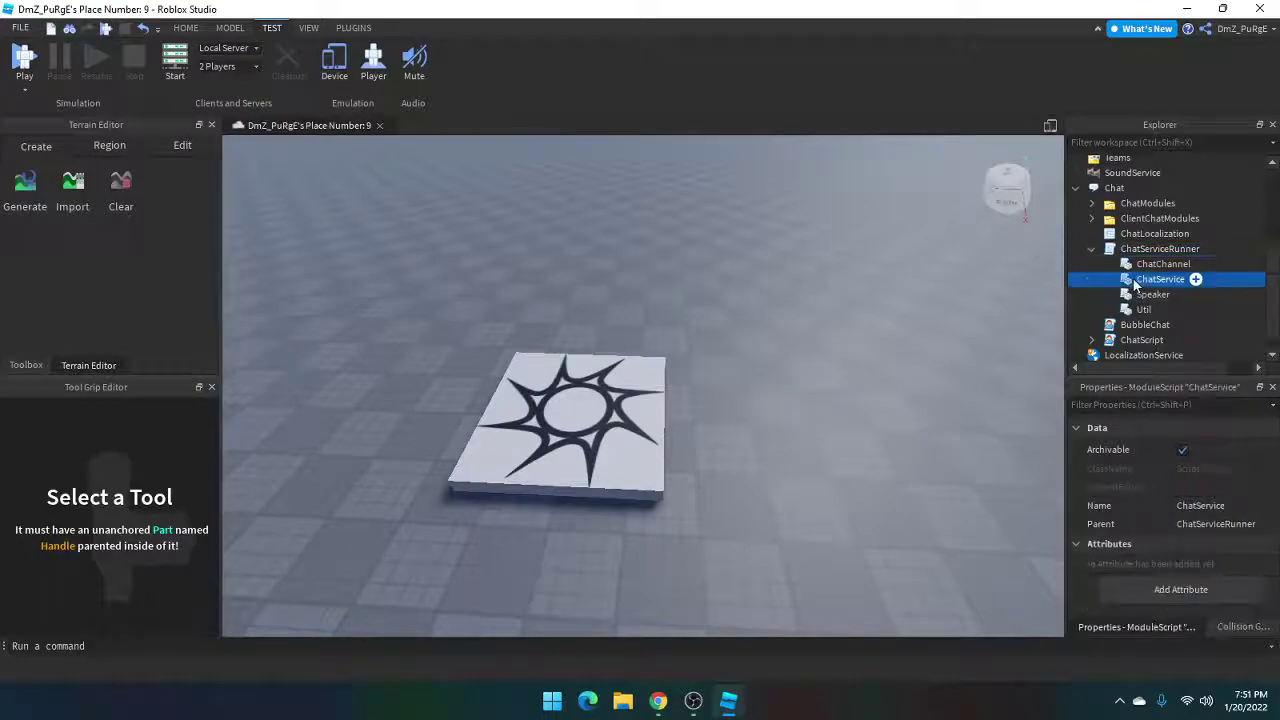
- Scroll ChatService to InternalApplyRobloxFilter and place the cursor at the end of line 290
scroll(549, 403, down, 5)
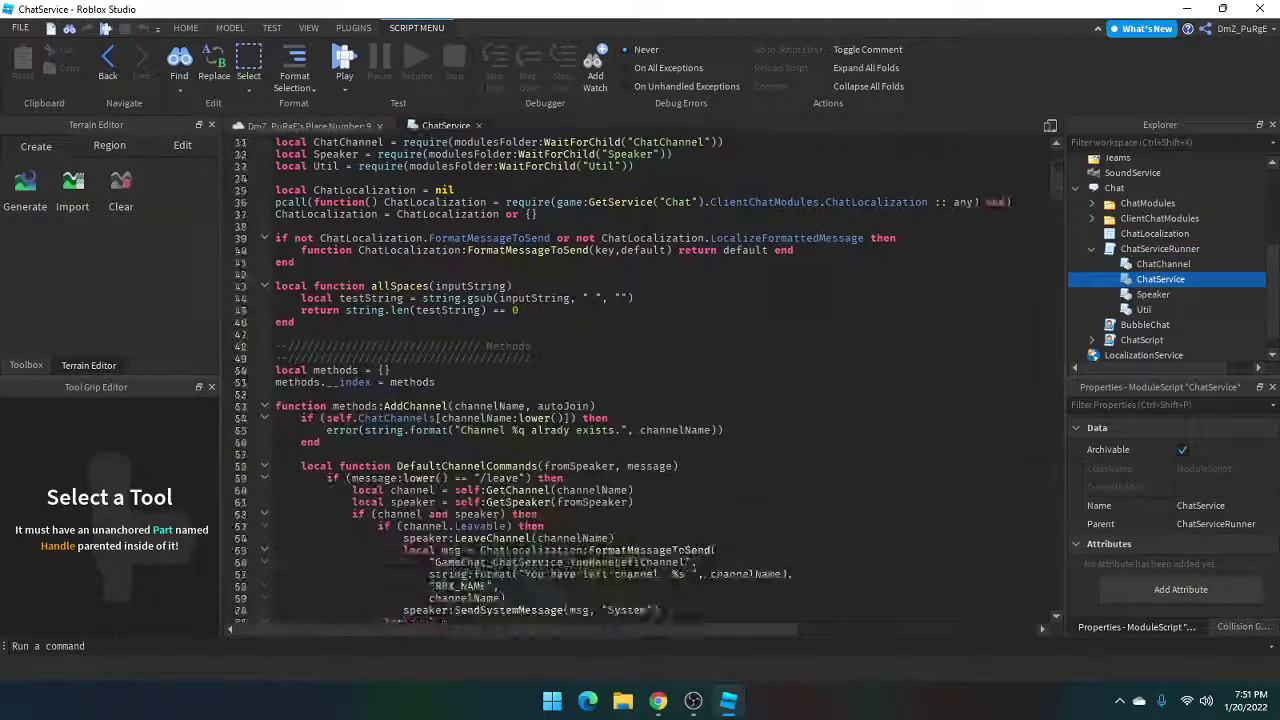
scroll(549, 403, up, 5)
scroll(550, 402, down, 10)
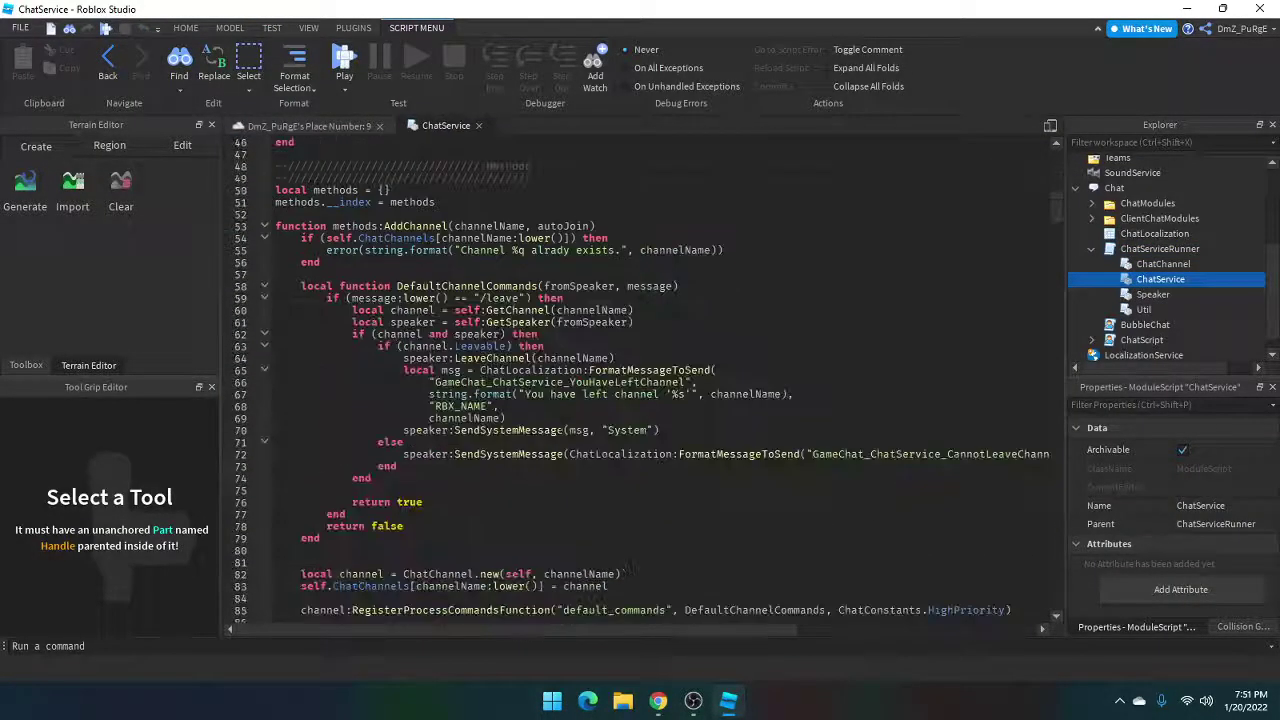
scroll(555, 395, down, 10)
scroll(560, 380, down, 11)
scroll(565, 367, down, 12)
scroll(565, 367, down, 13)
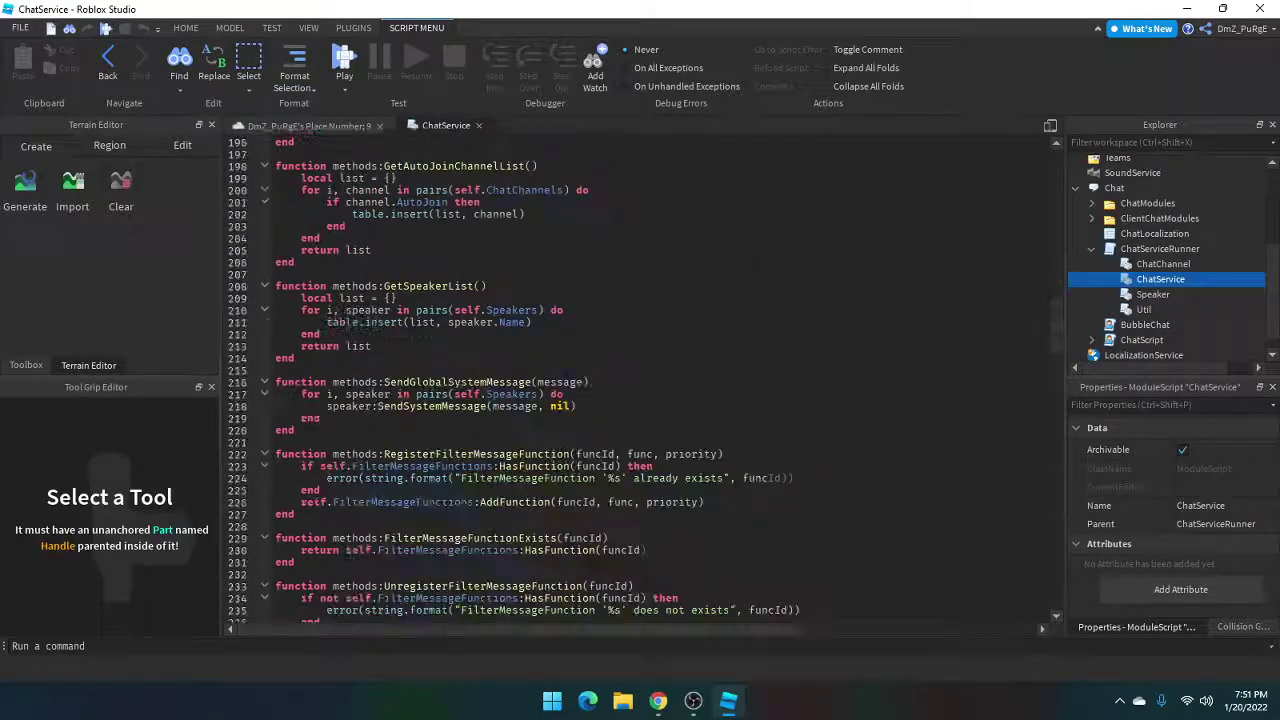
scroll(566, 368, down, 12)
scroll(566, 369, down, 13)
scroll(567, 370, down, 11)
scroll(567, 370, up, 7)
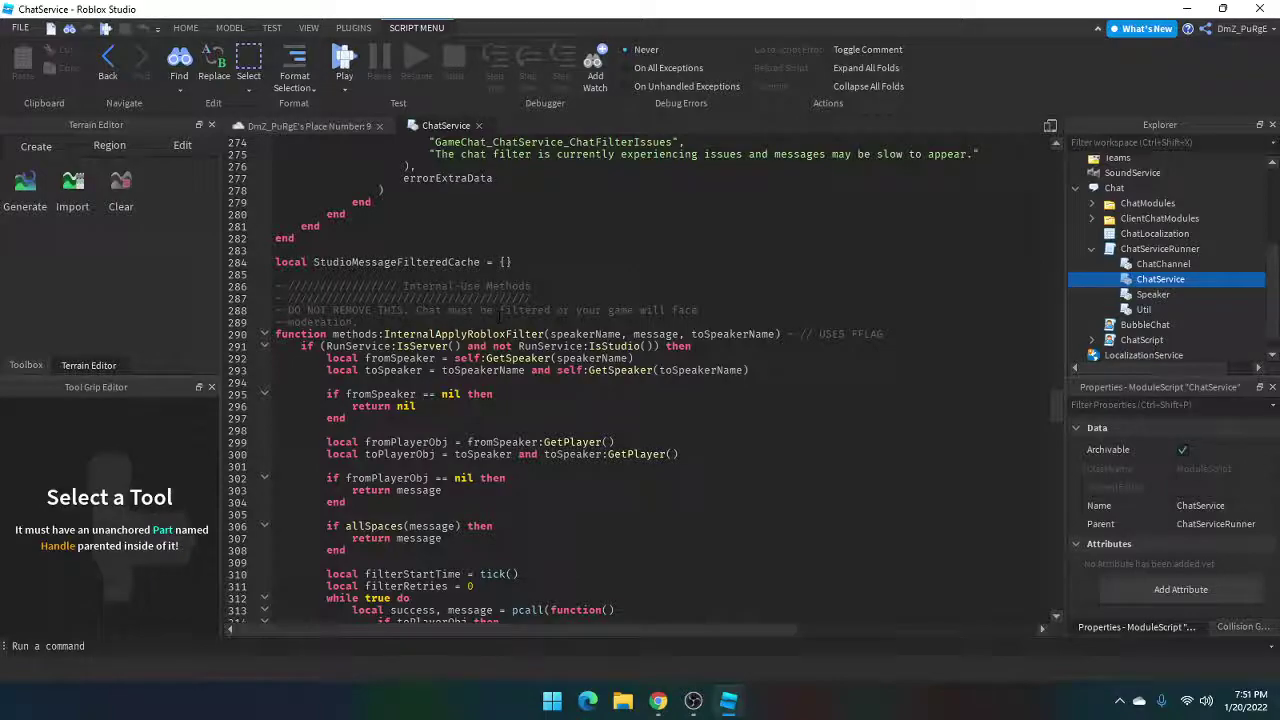
drag(884, 334, 276, 334)
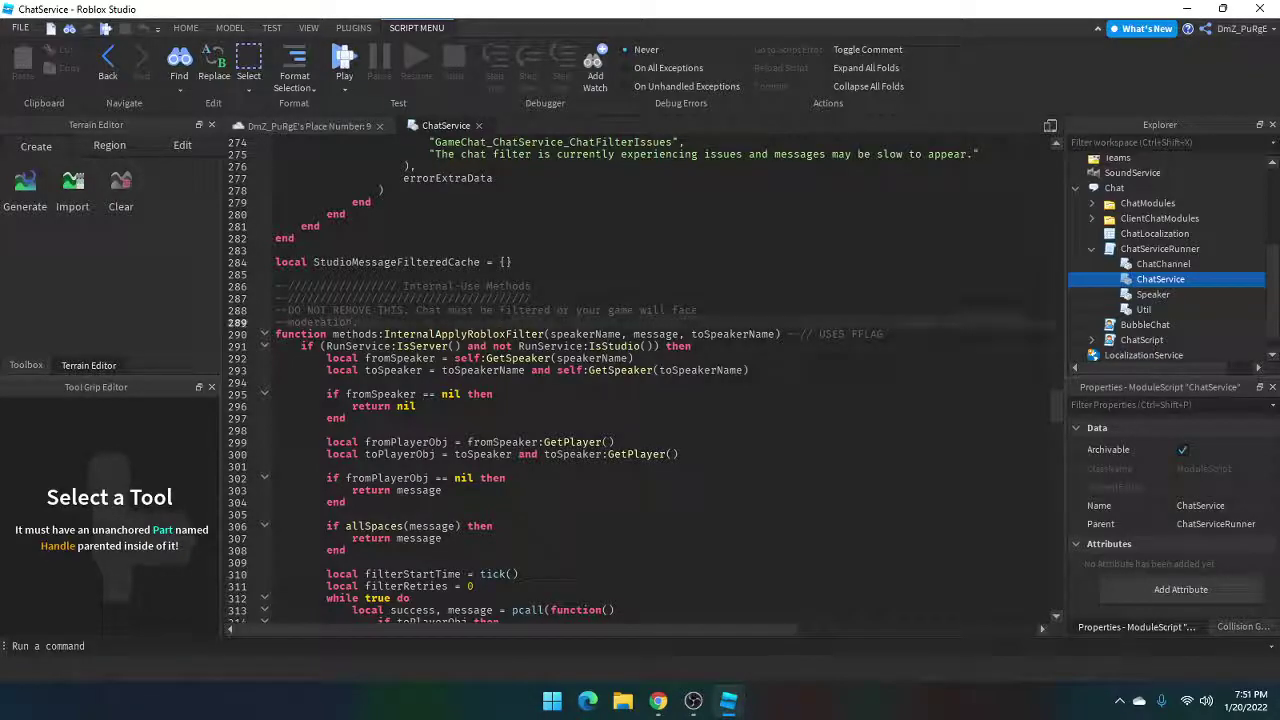
click(930, 338)
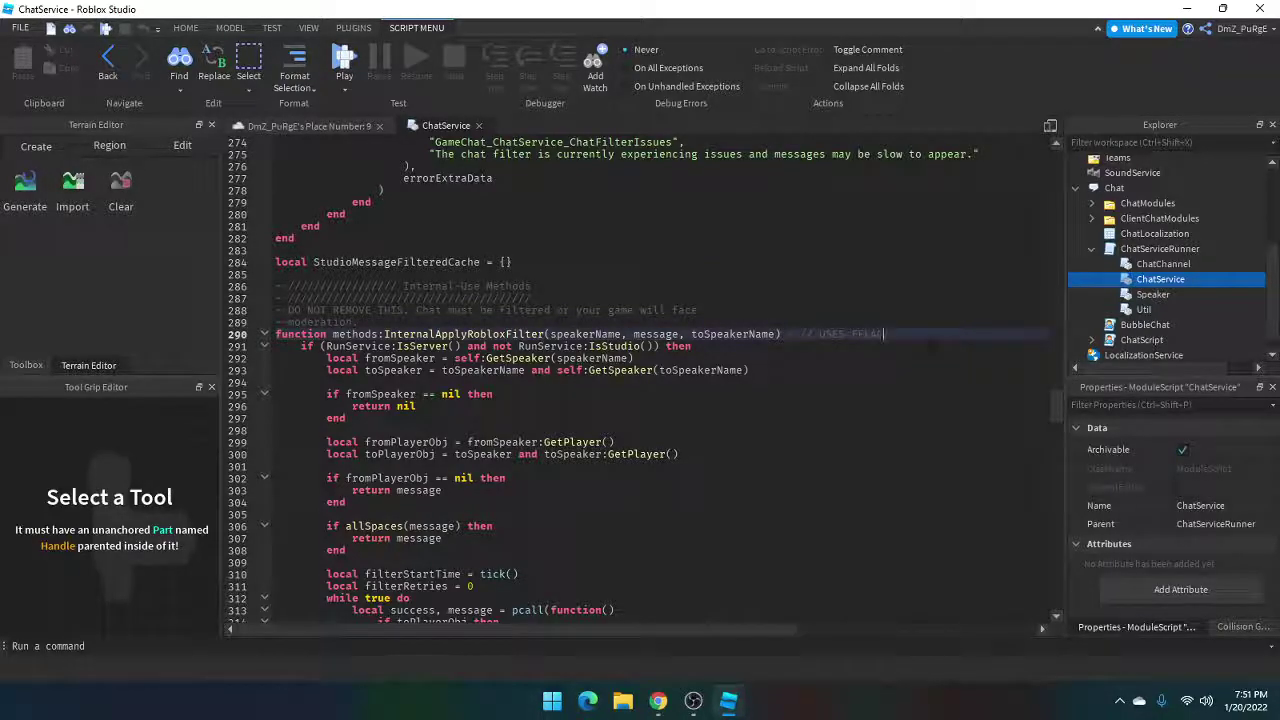
- Add 'local runFilter = false' after line 290 and make line 292's if-condition use runFilter
key(Return)
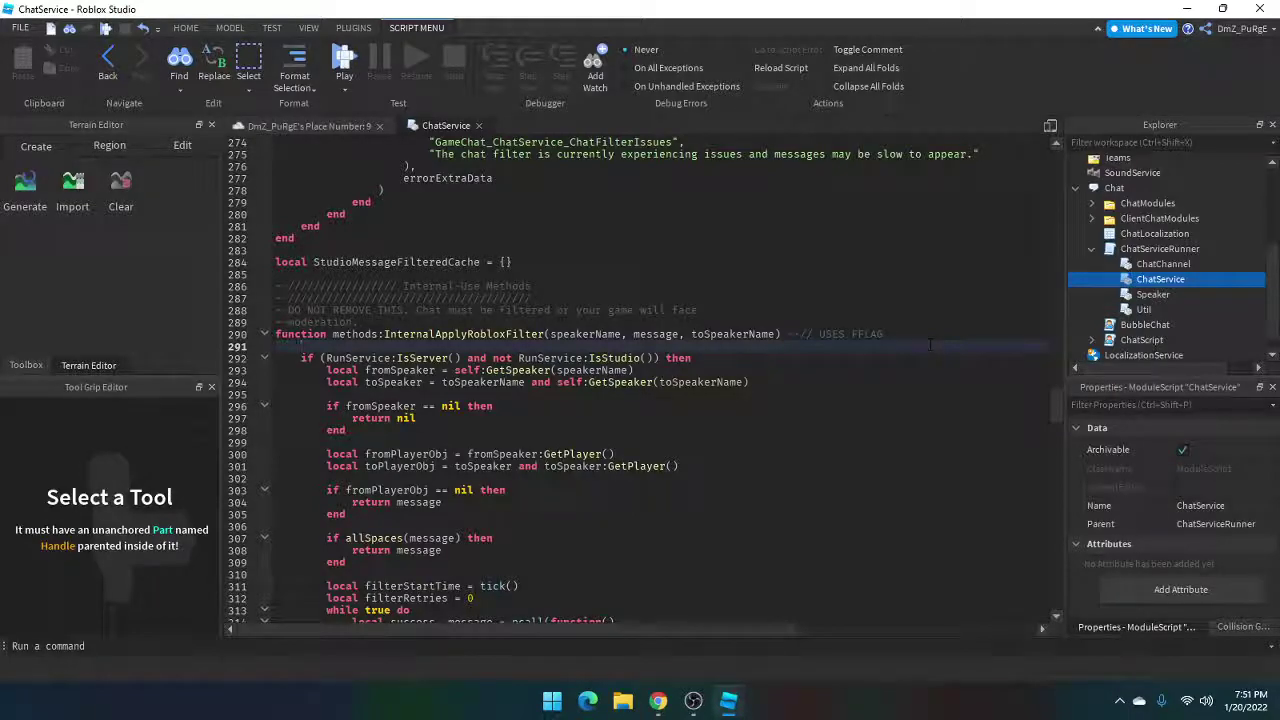
text(local)
text( runFilter = )
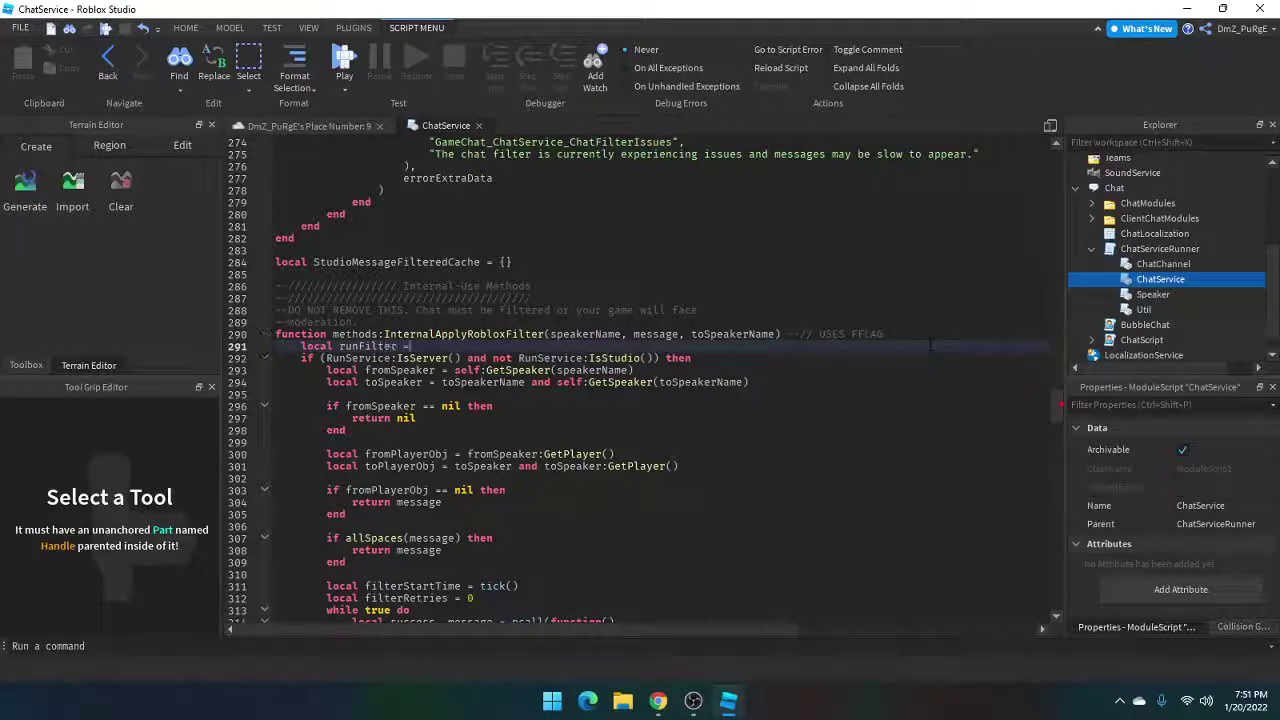
text(fal)
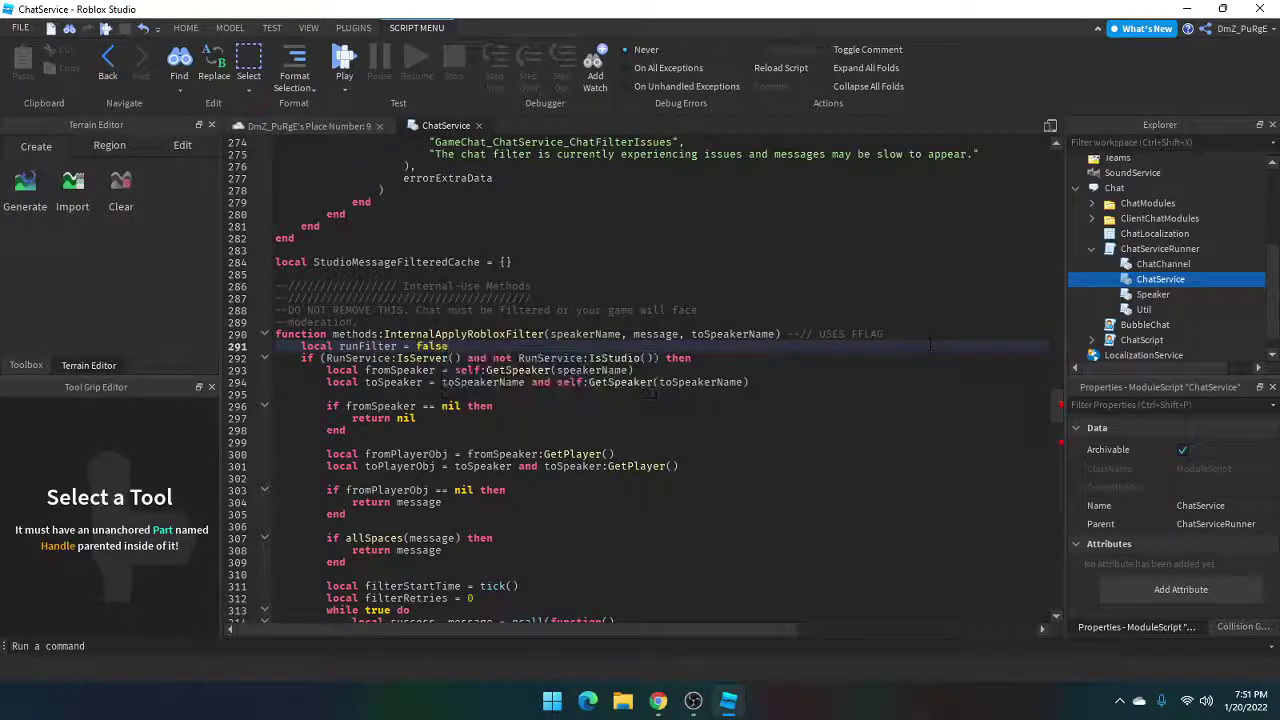
text(se)
click(500, 406)
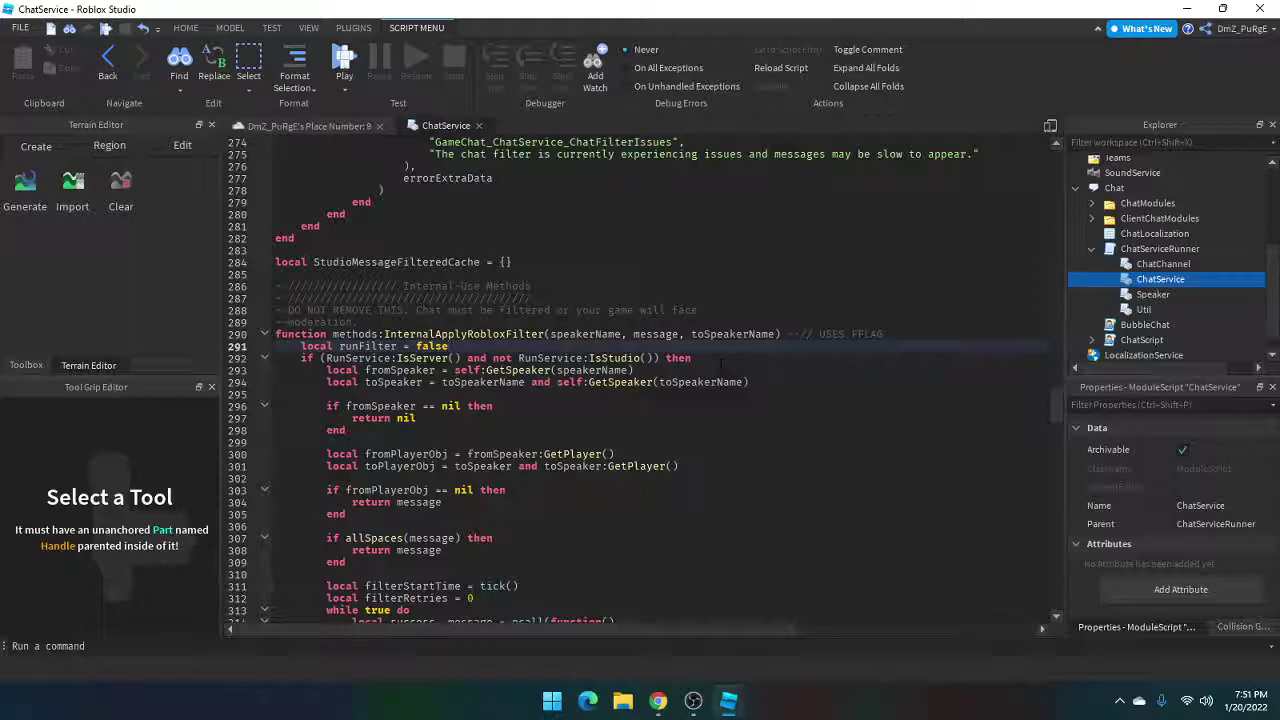
click(656, 358)
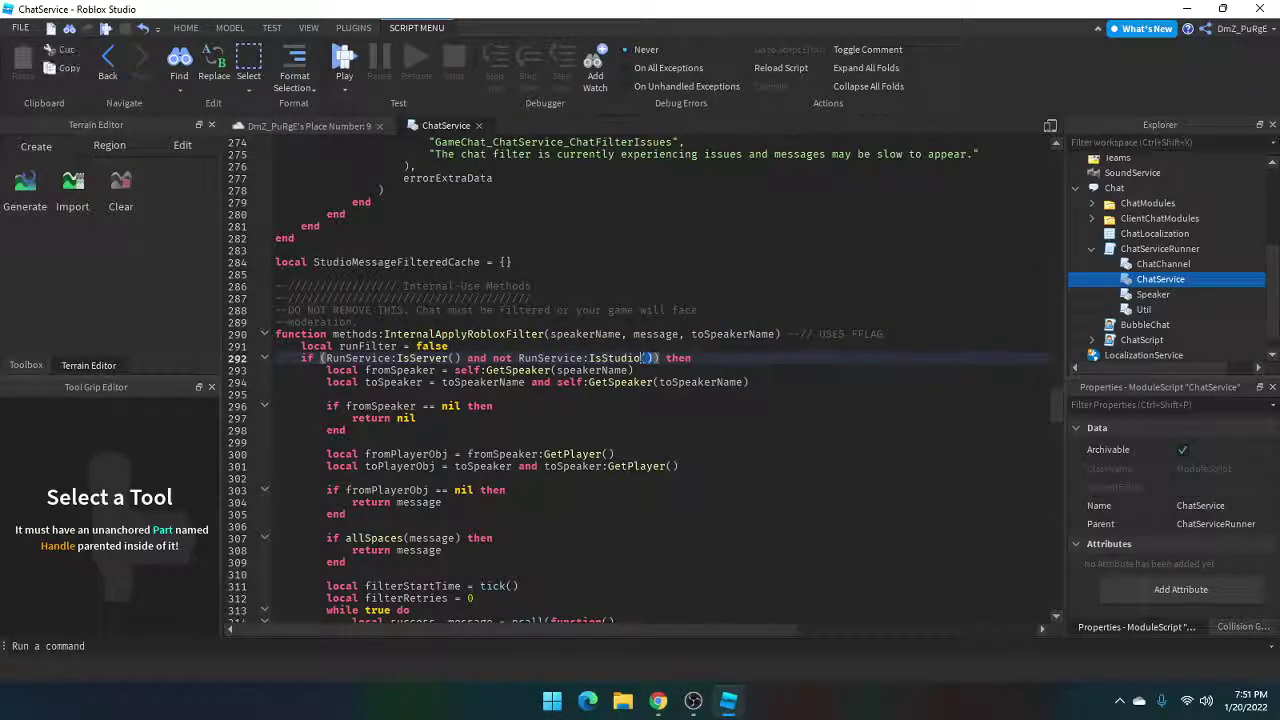
drag(656, 358, 326, 358)
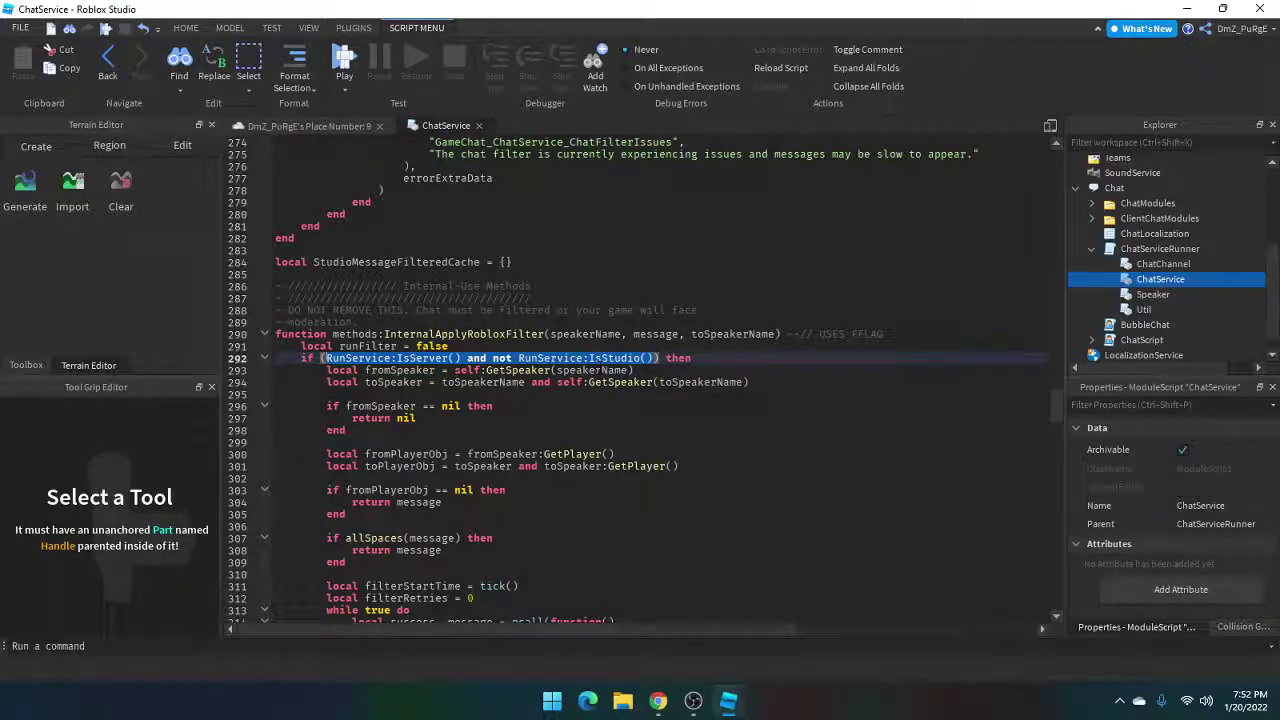
text(runFilter)
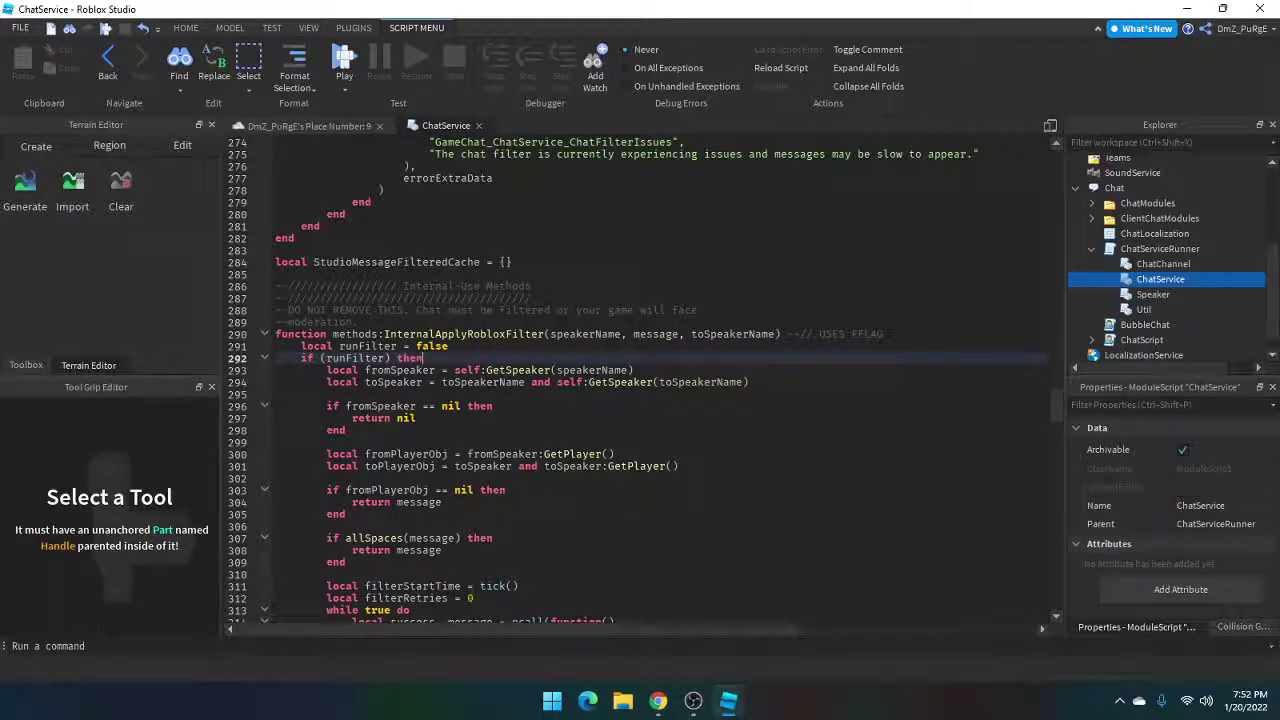
- Set runFilter to false on line 352 in InternalApplyRobloxFilterNewAPI
scroll(520, 372, down, 9)
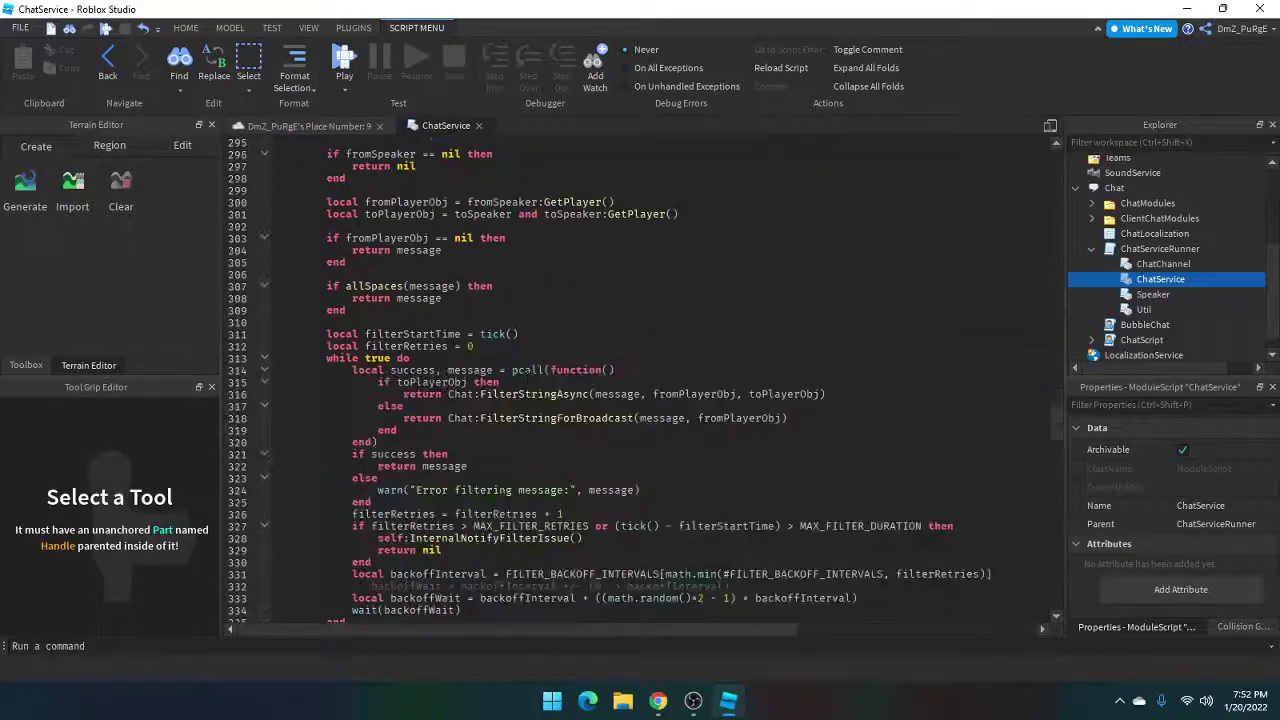
scroll(527, 378, down, 5)
scroll(527, 378, down, 4)
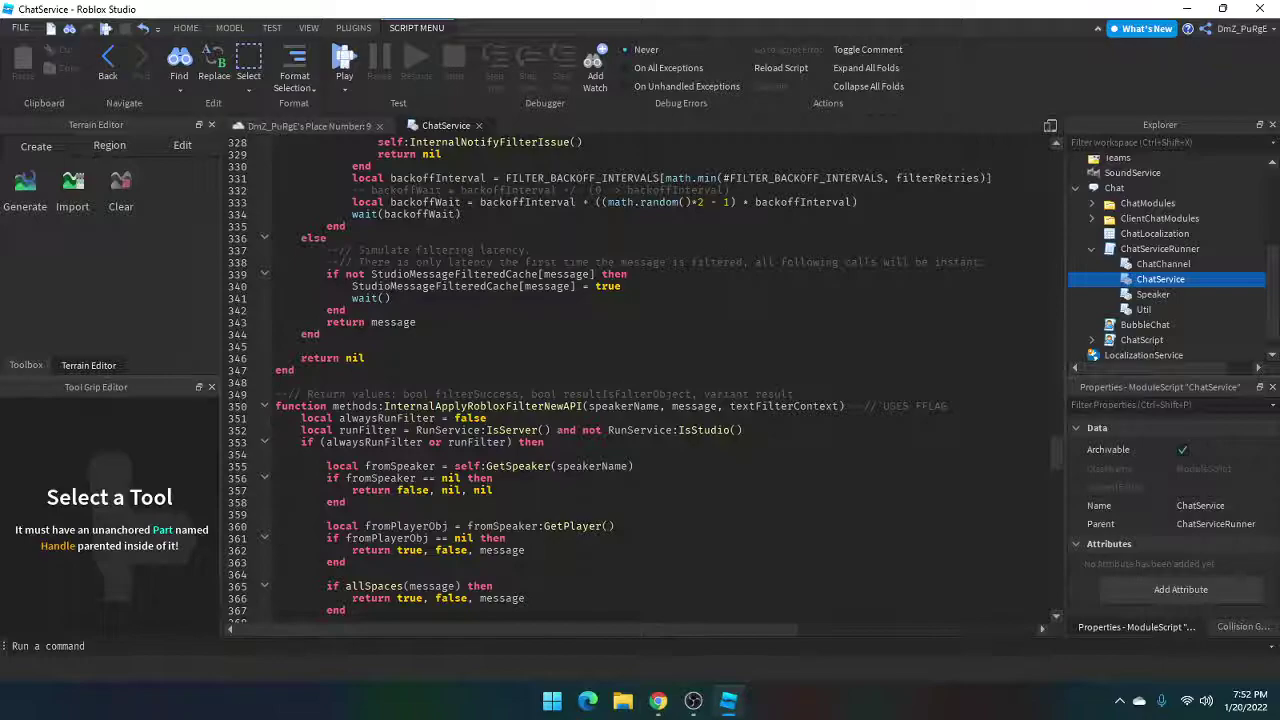
click(960, 406)
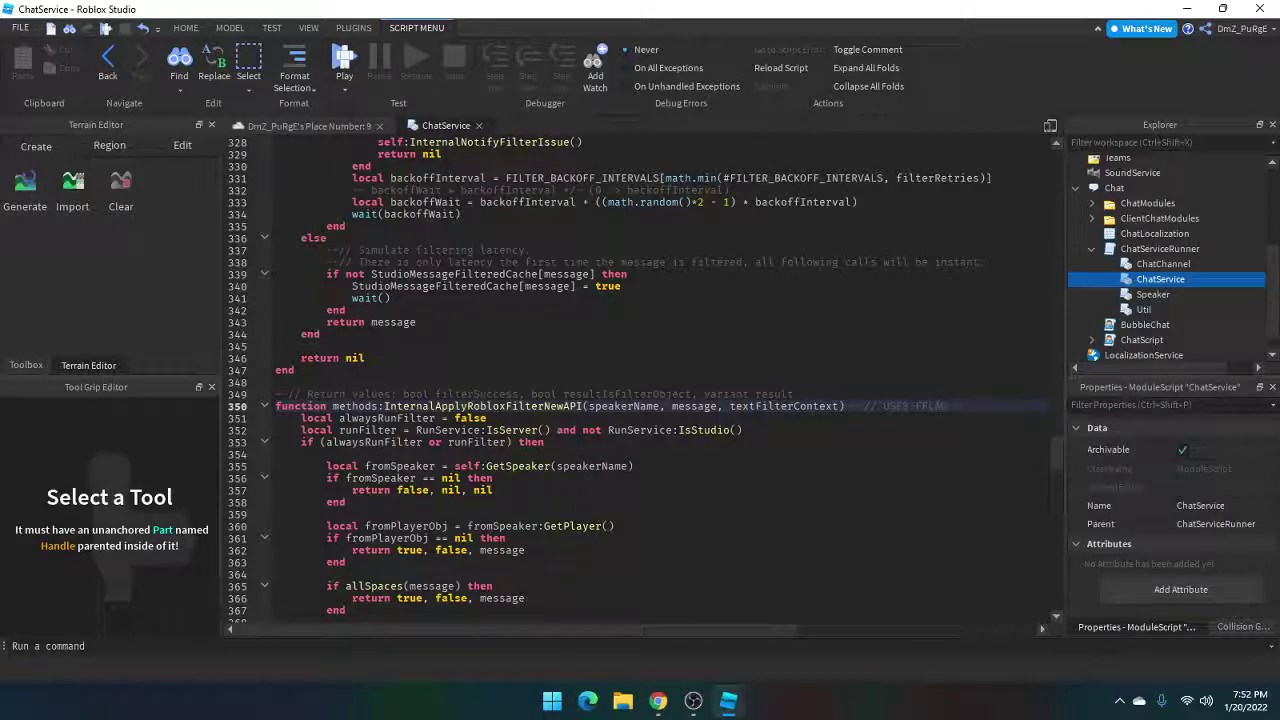
key(Down)
key(Down)
drag(745, 430, 417, 430)
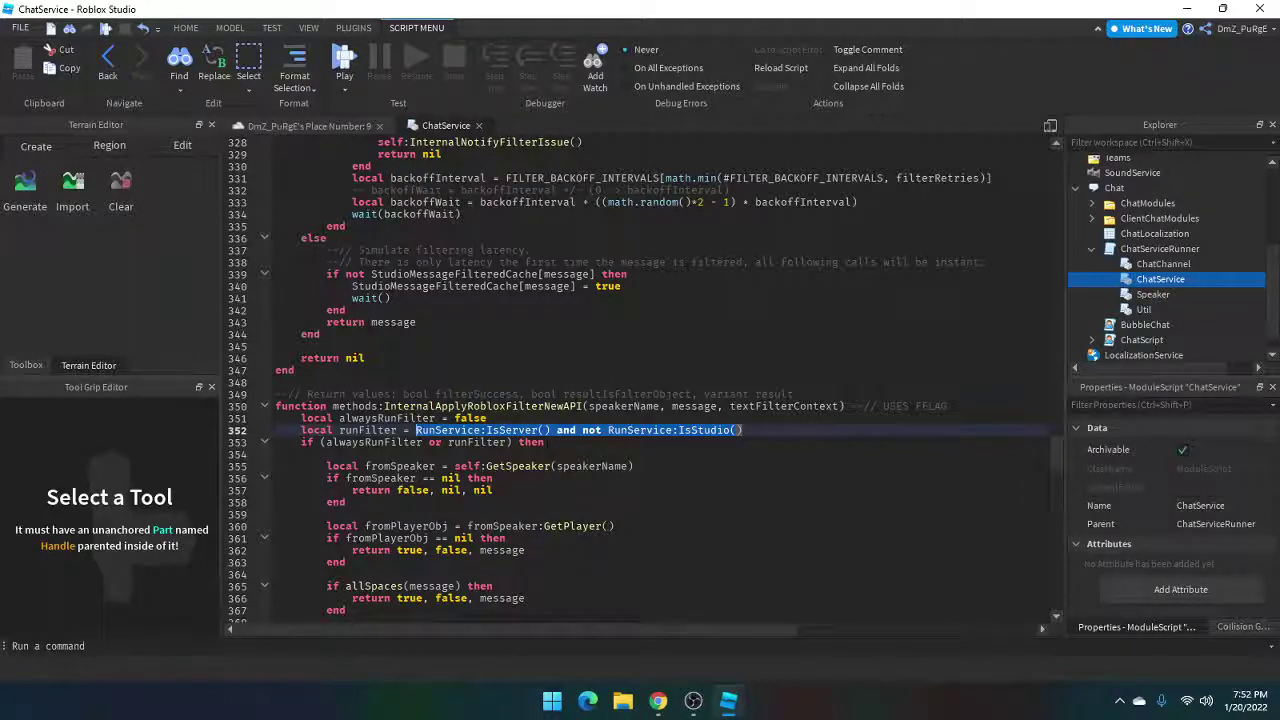
text(false)
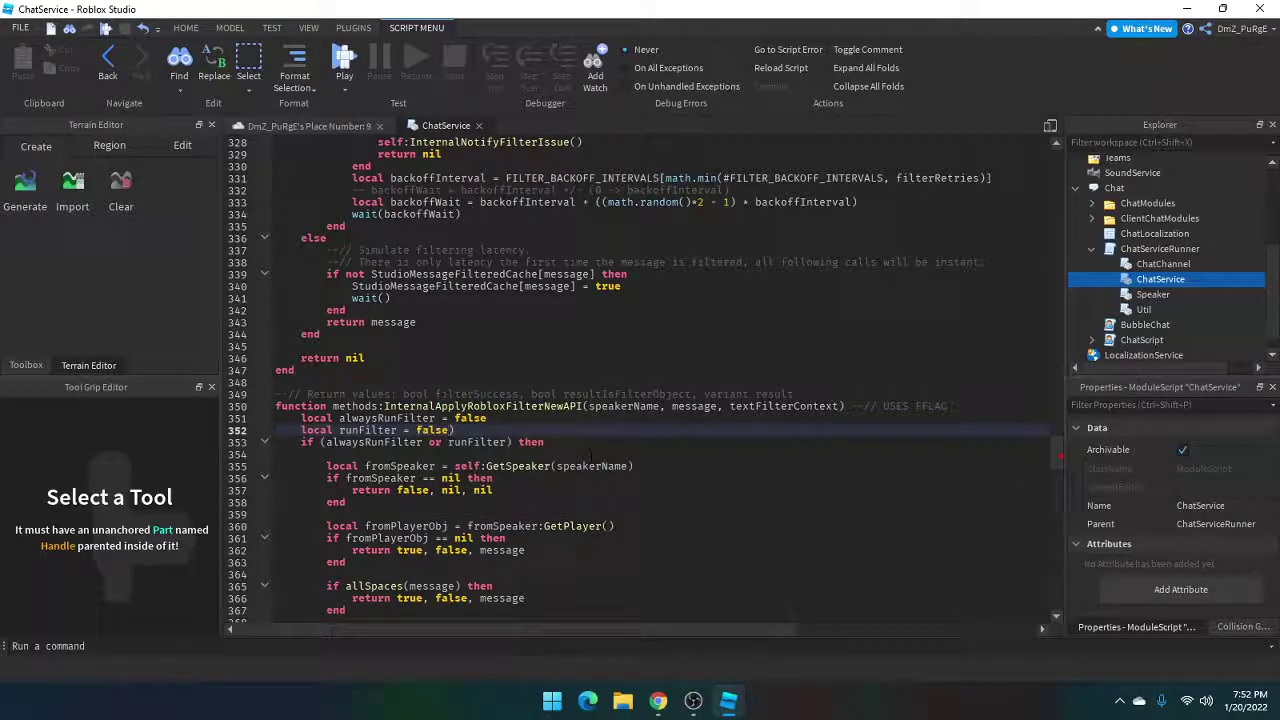
key(Delete)
key(BackSpace)
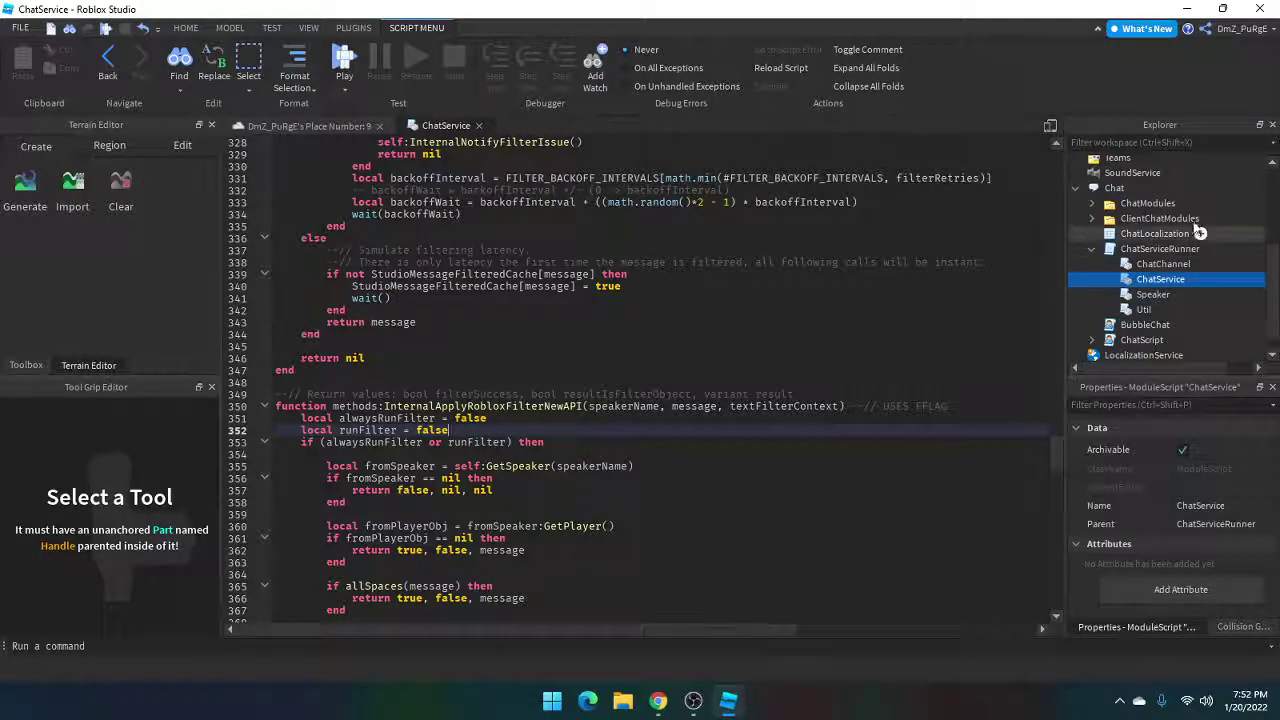
mouse_move(1160, 249)
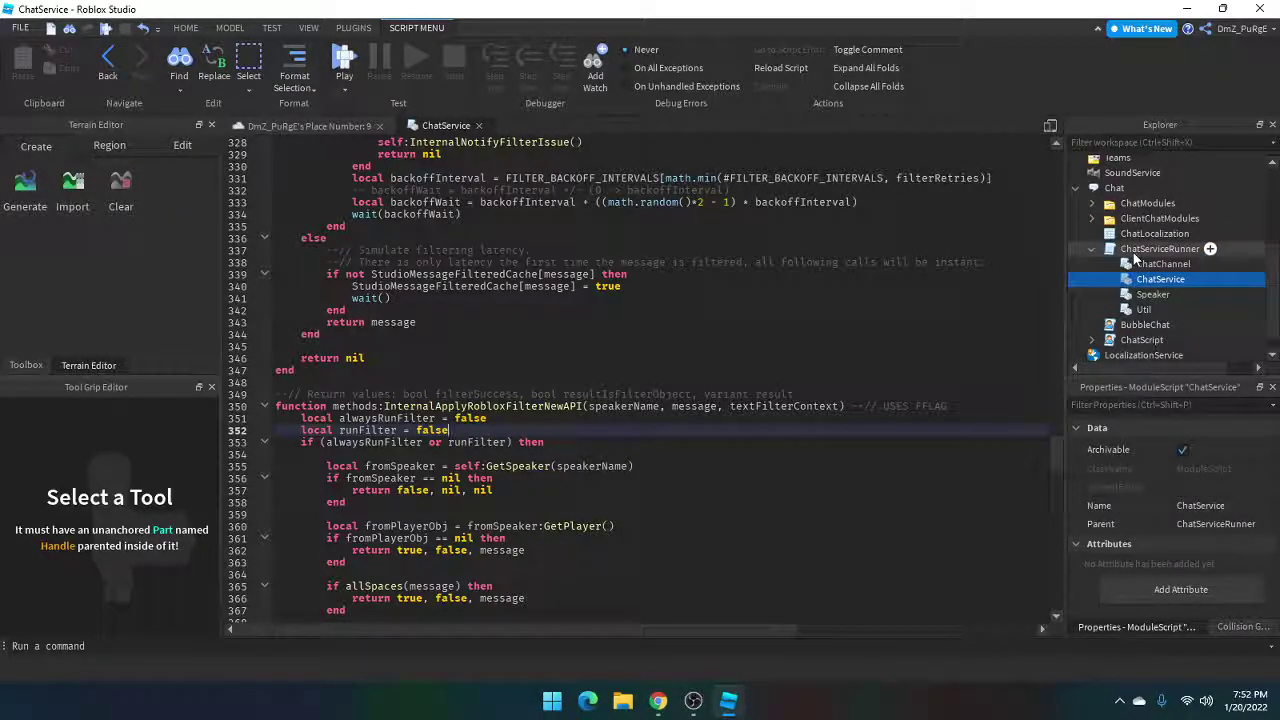
- Open the ChatSettings script inside ClientChatModules
scroll(1137, 260, up, 1)
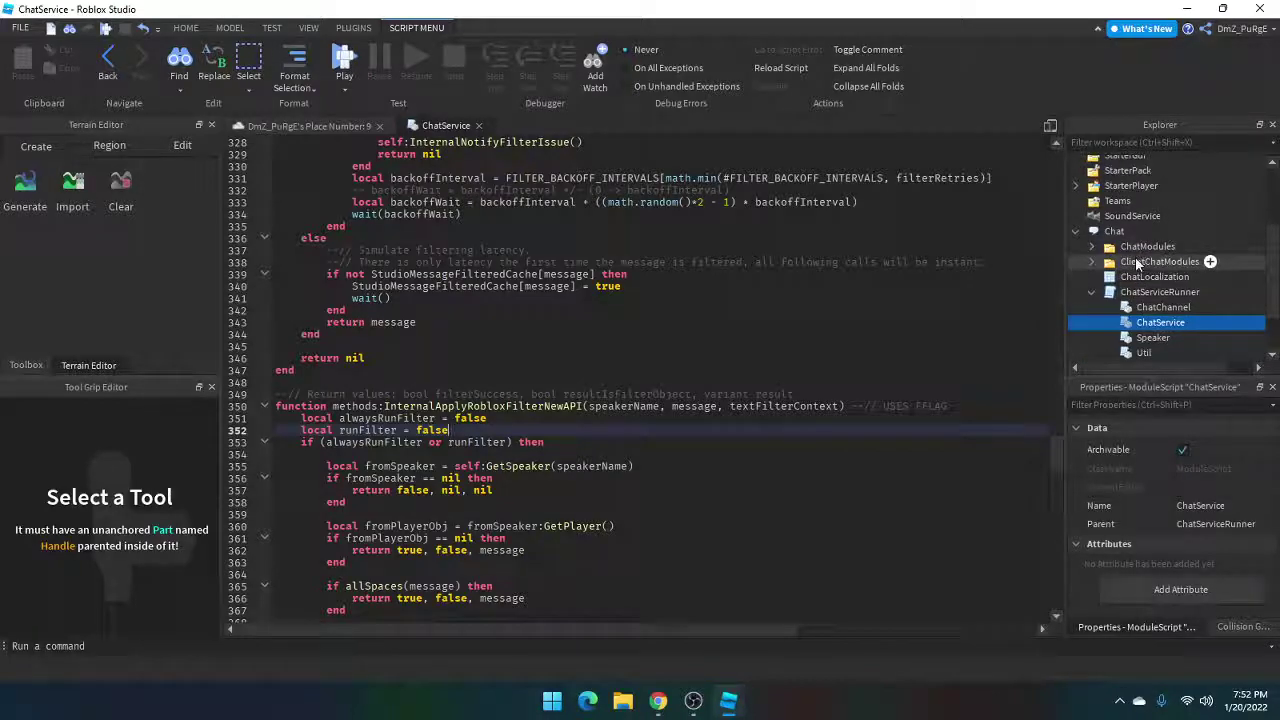
scroll(1110, 230, down, 1)
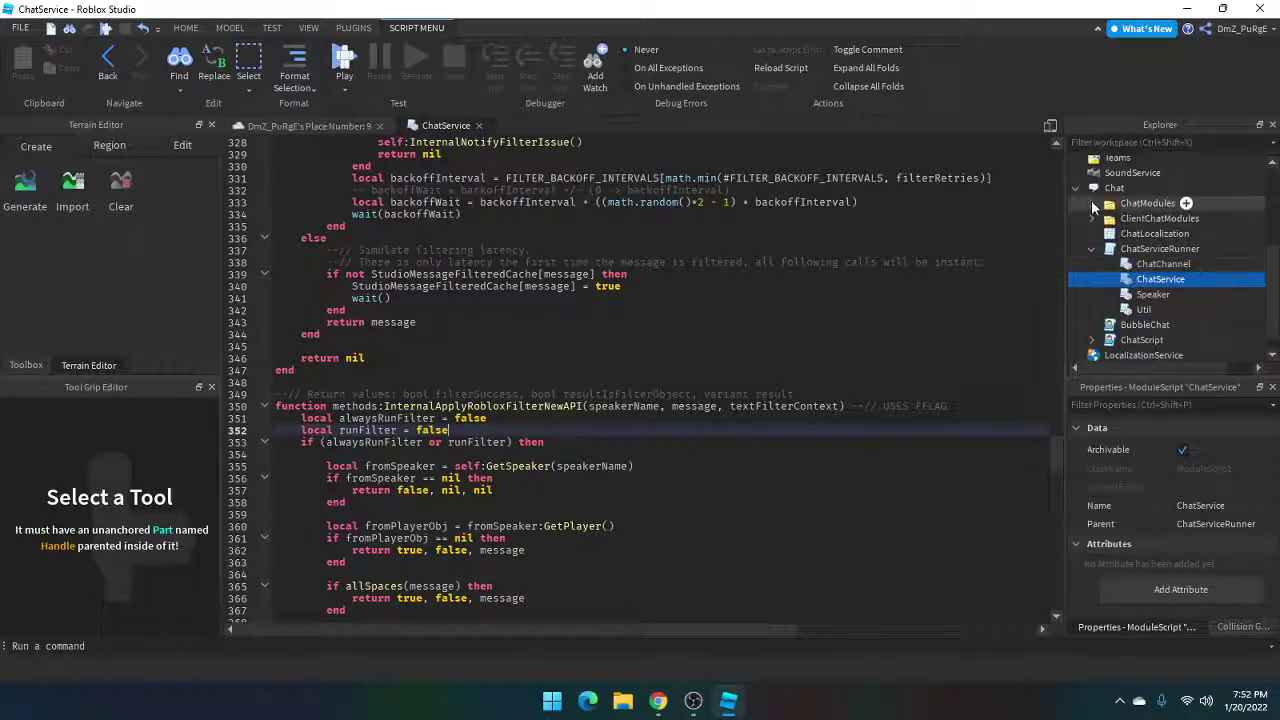
click(1093, 204)
click(1093, 204)
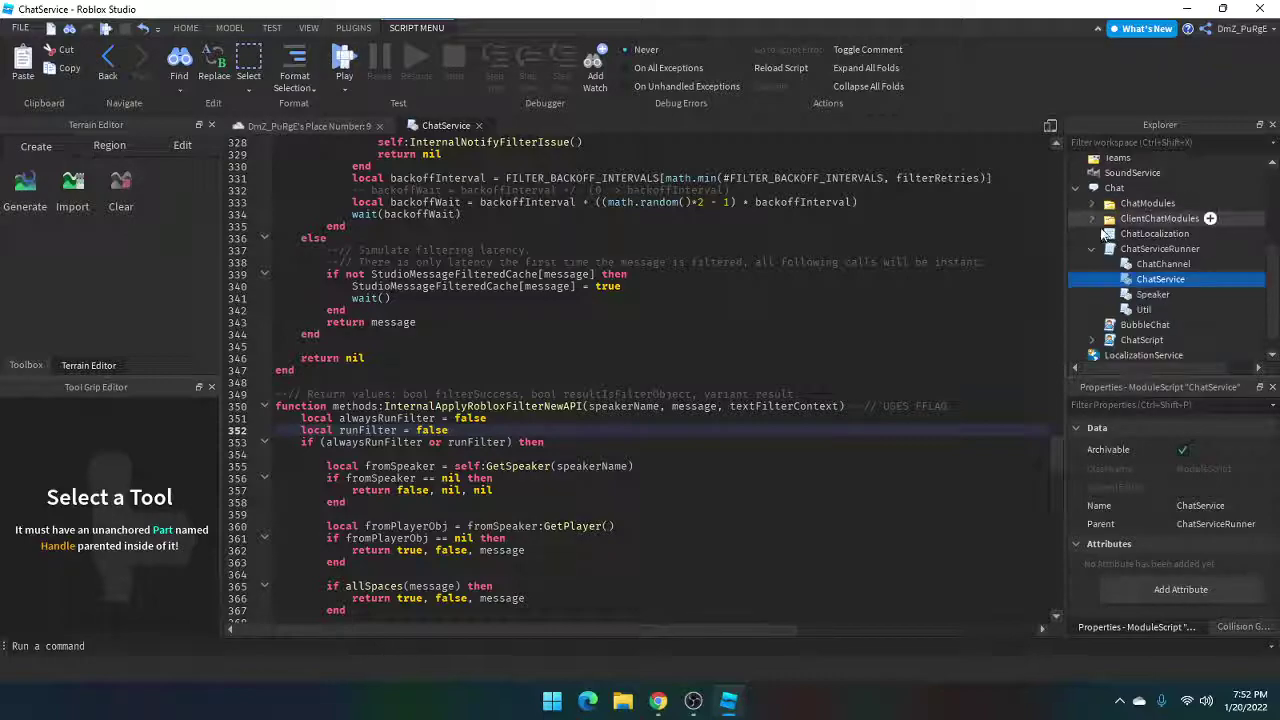
click(1093, 218)
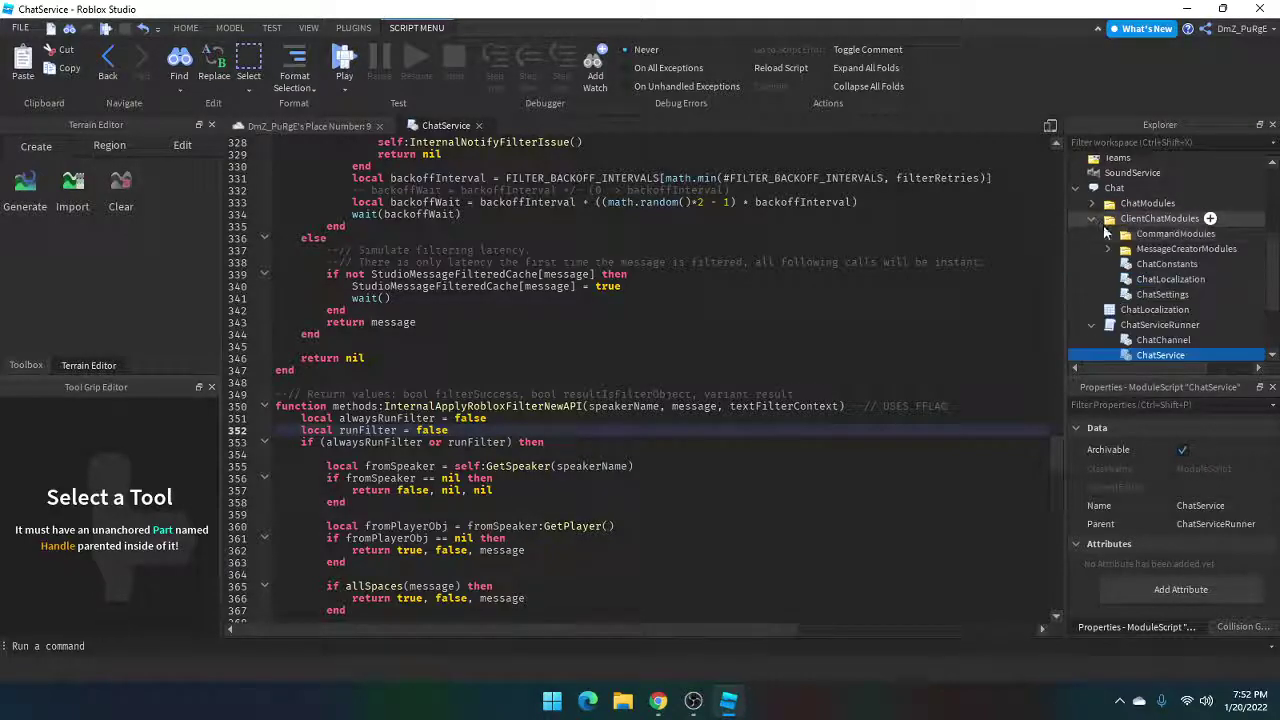
double_click(1160, 294)
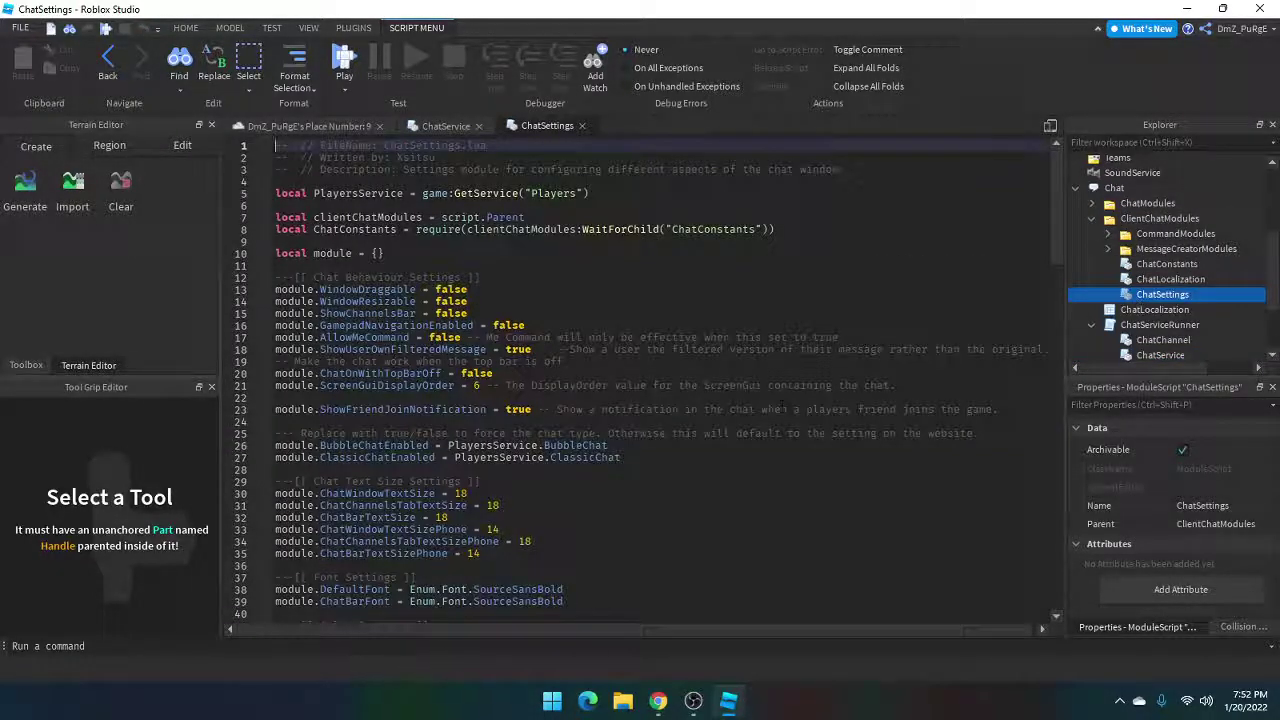
- Replace SourceSansBold with SciFi on the DefaultFont and ChatBarFont lines
scroll(640, 380, down, 3)
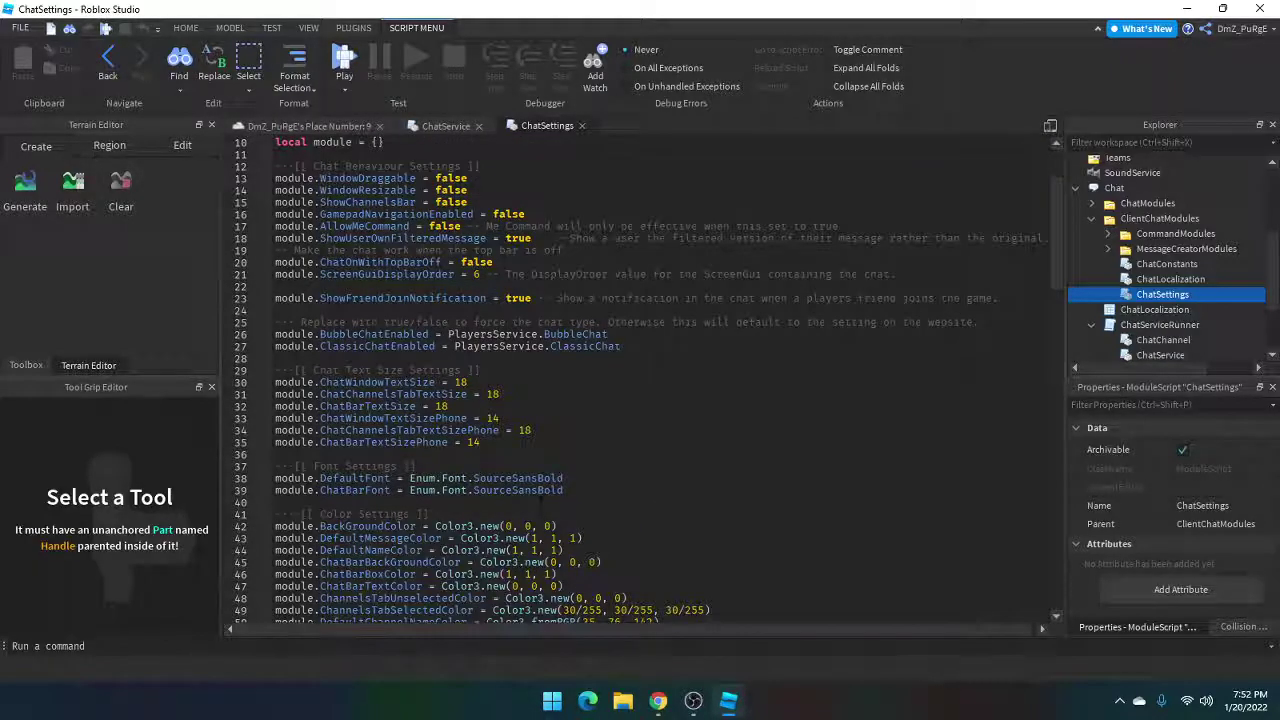
click(600, 478)
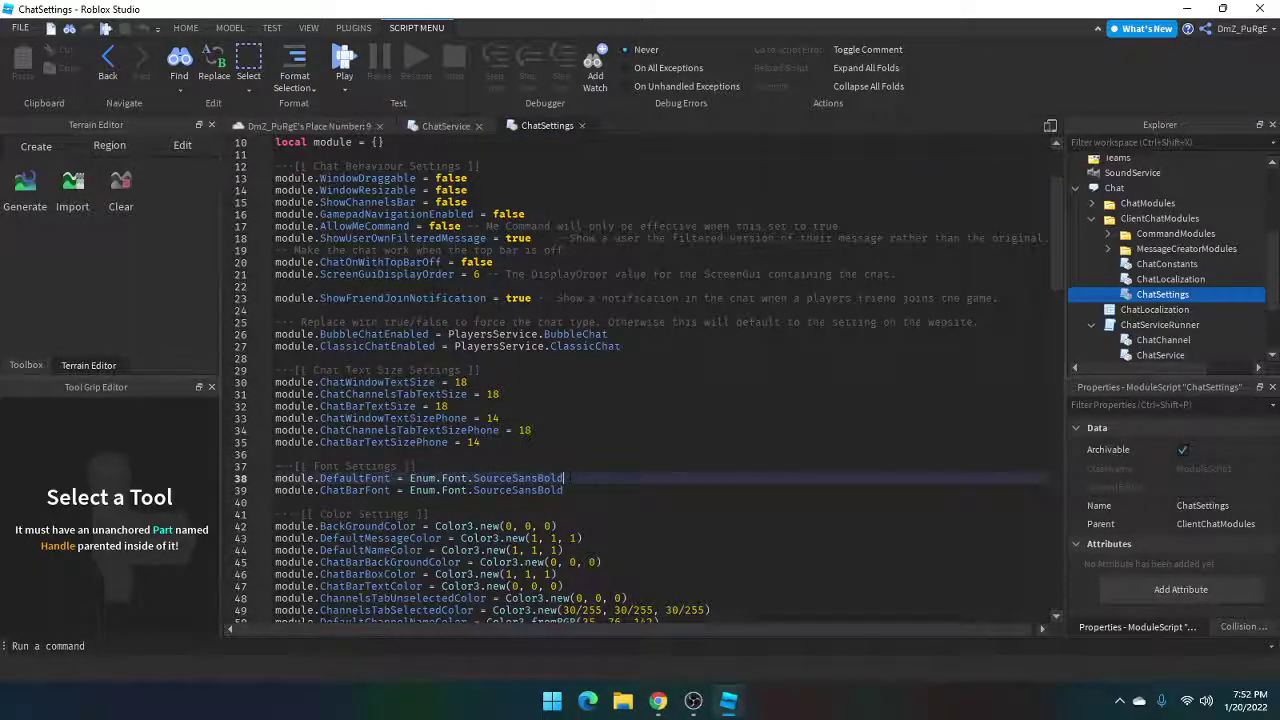
drag(565, 478, 474, 478)
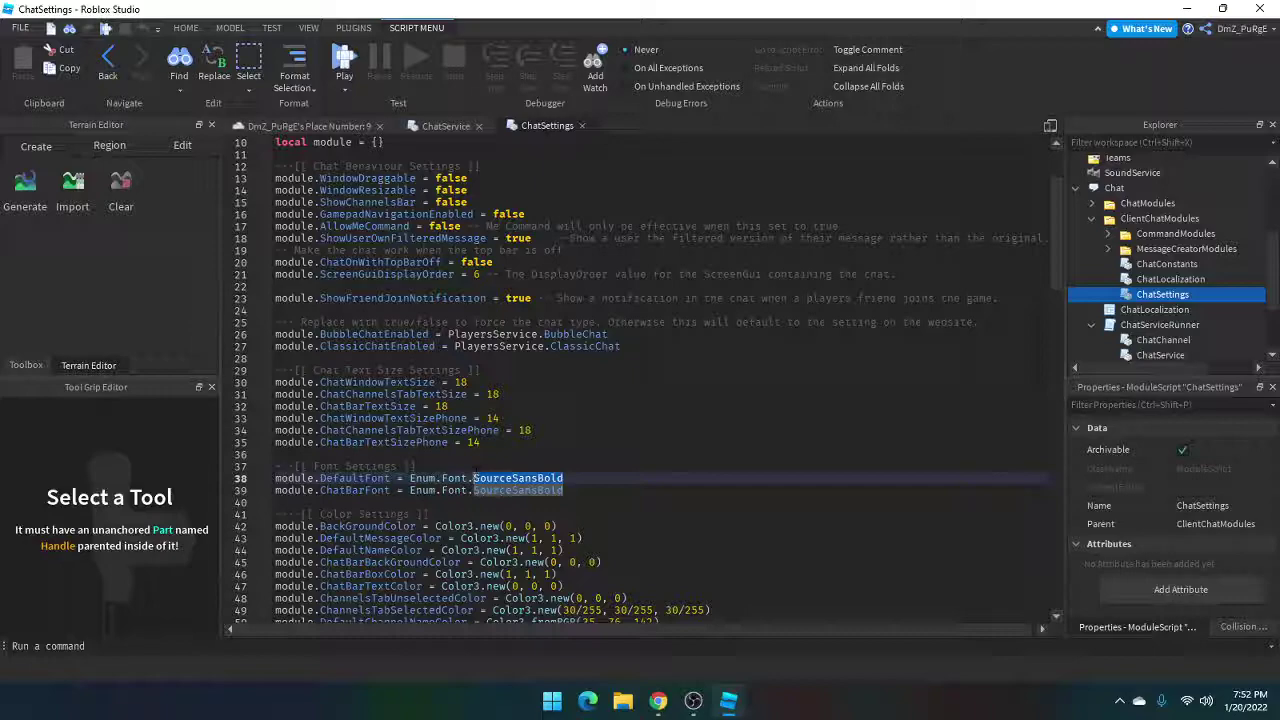
text(sc)
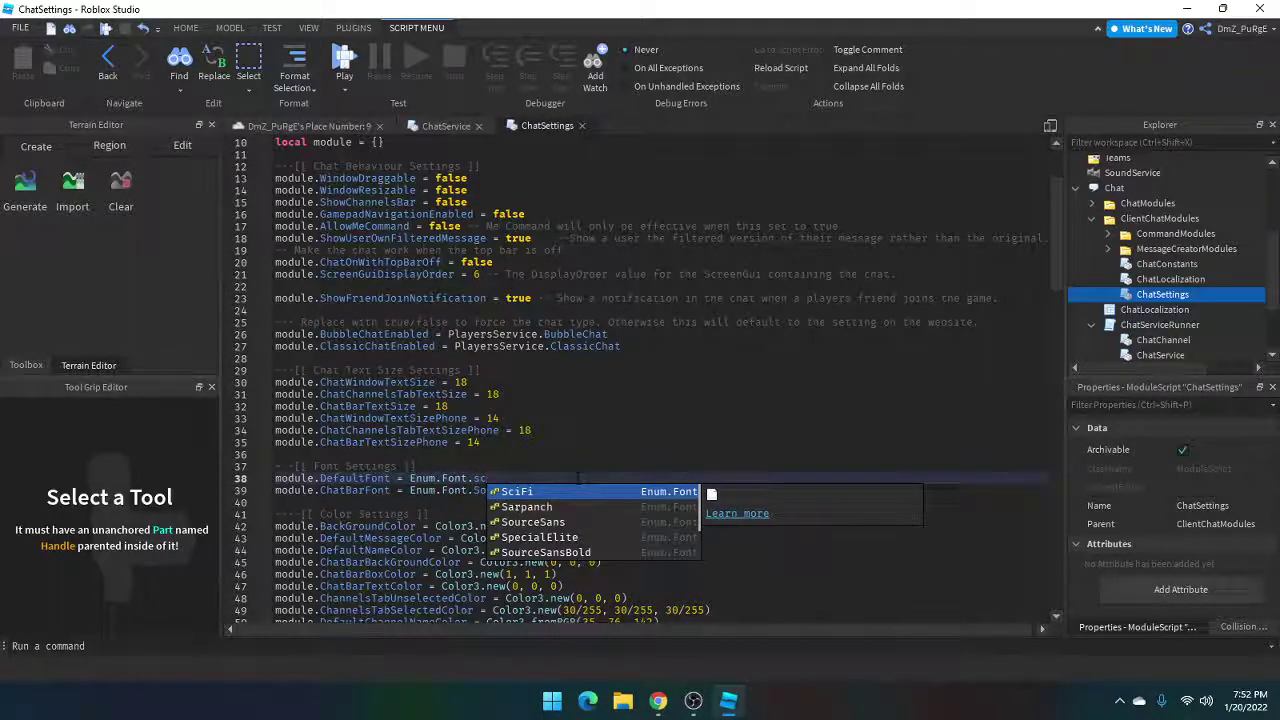
key(Escape)
drag(564, 490, 474, 490)
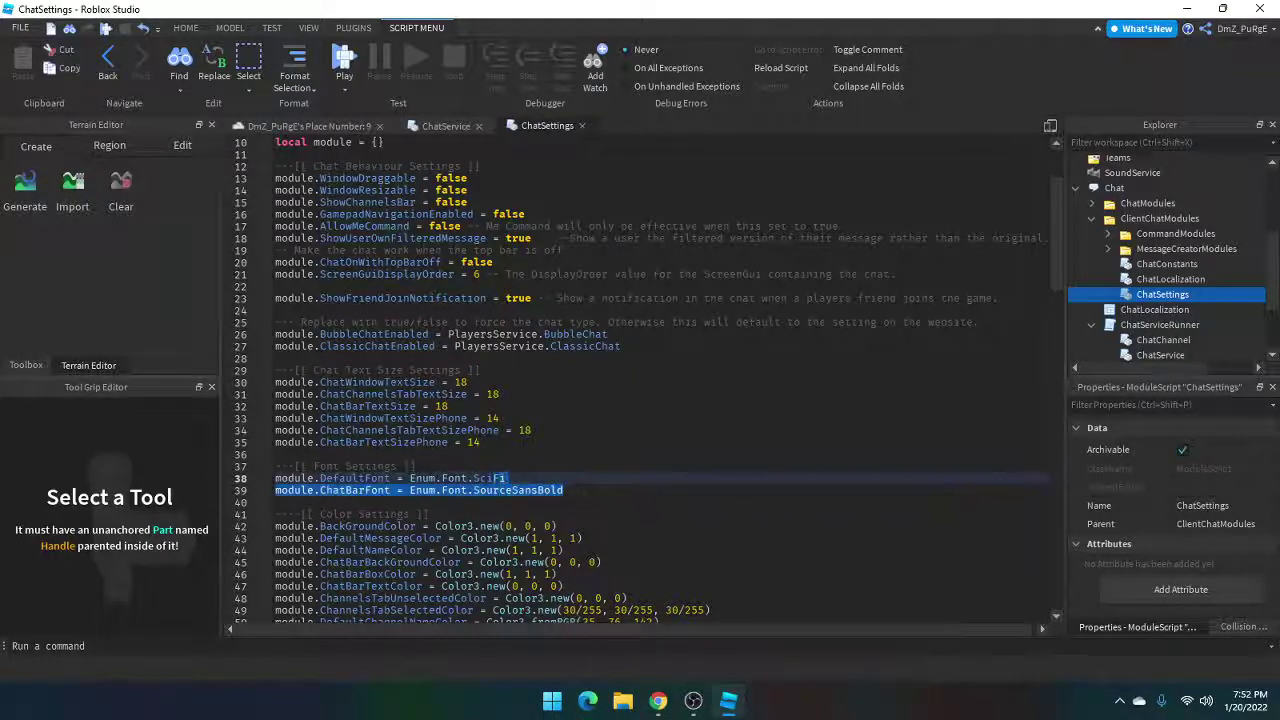
text(sc)
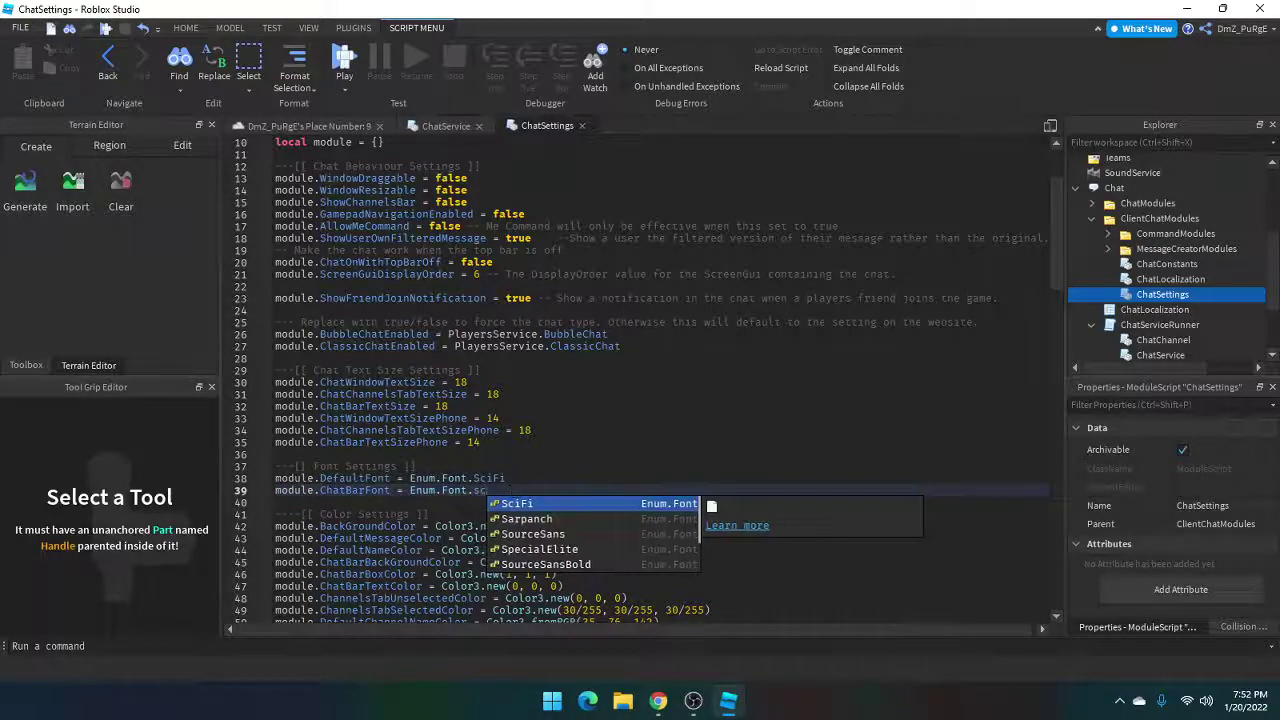
key(Tab)
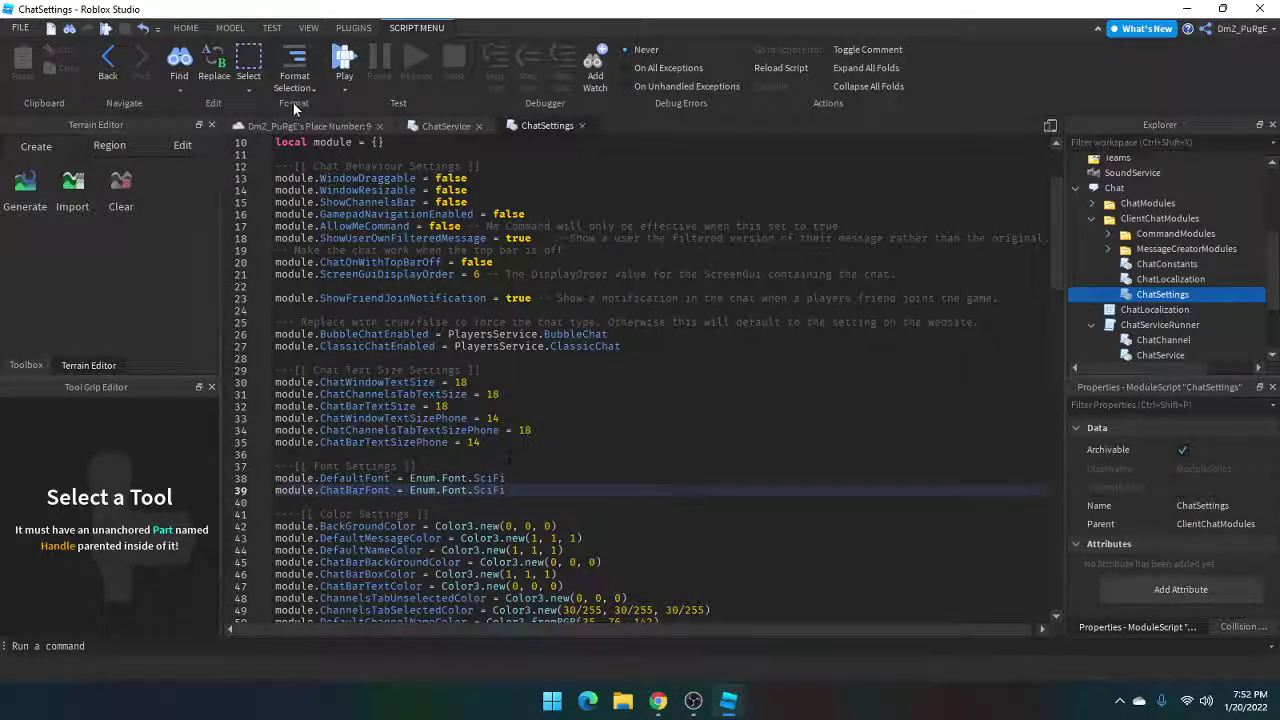
click(293, 126)
- Orbit and zoom the camera over the baseplate and spawn pad
right_drag(610, 272, 610, 271)
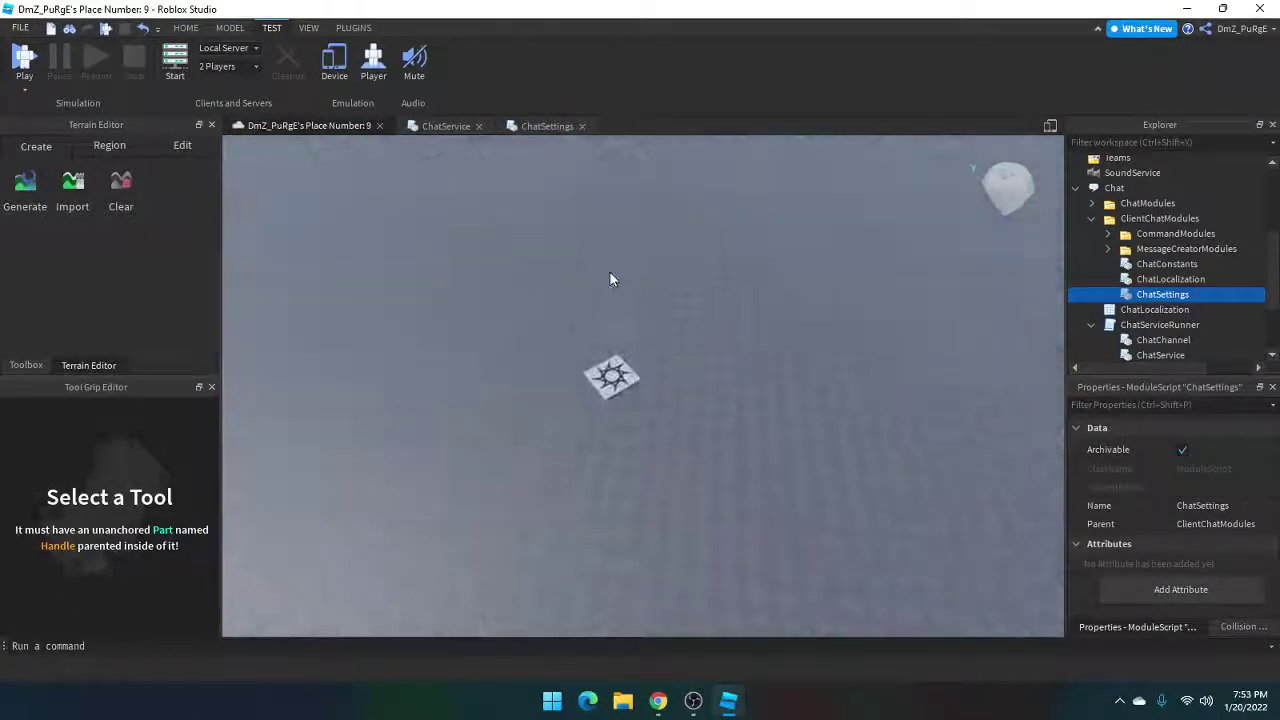
key(w)
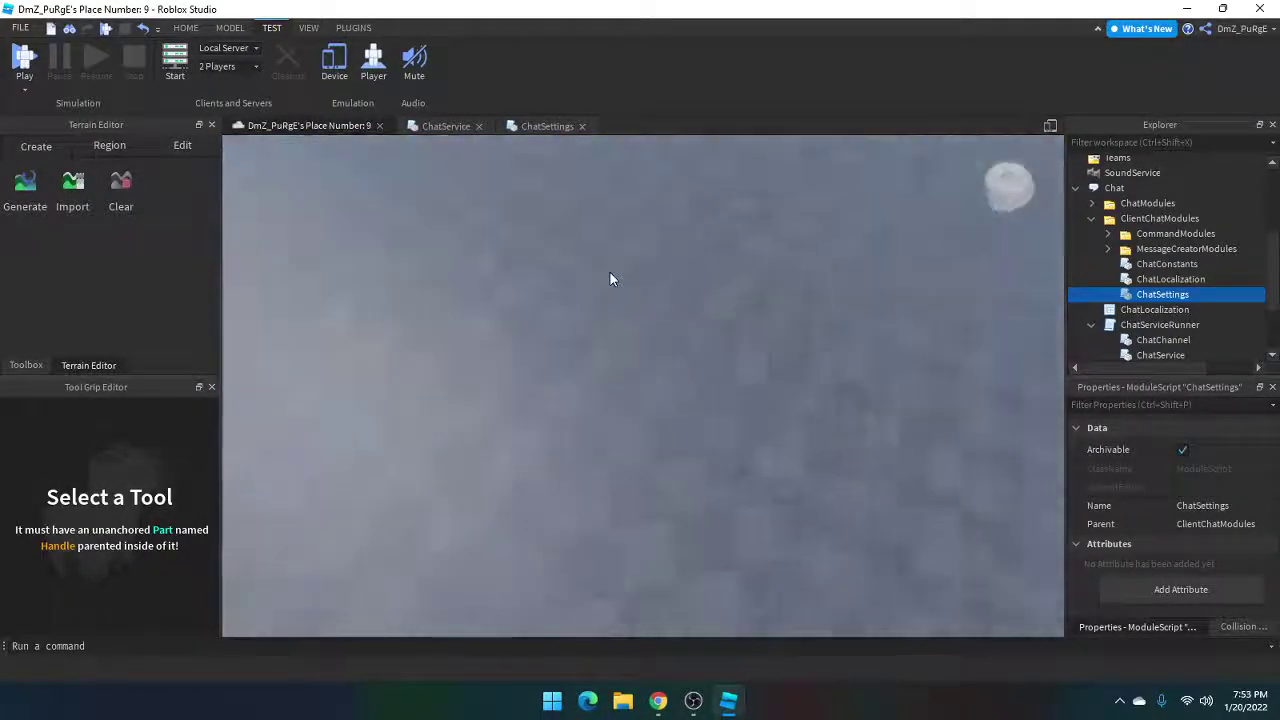
scroll(610, 279, down, 2)
scroll(610, 279, down, 2)
scroll(610, 279, down, 2)
scroll(610, 279, down, 2)
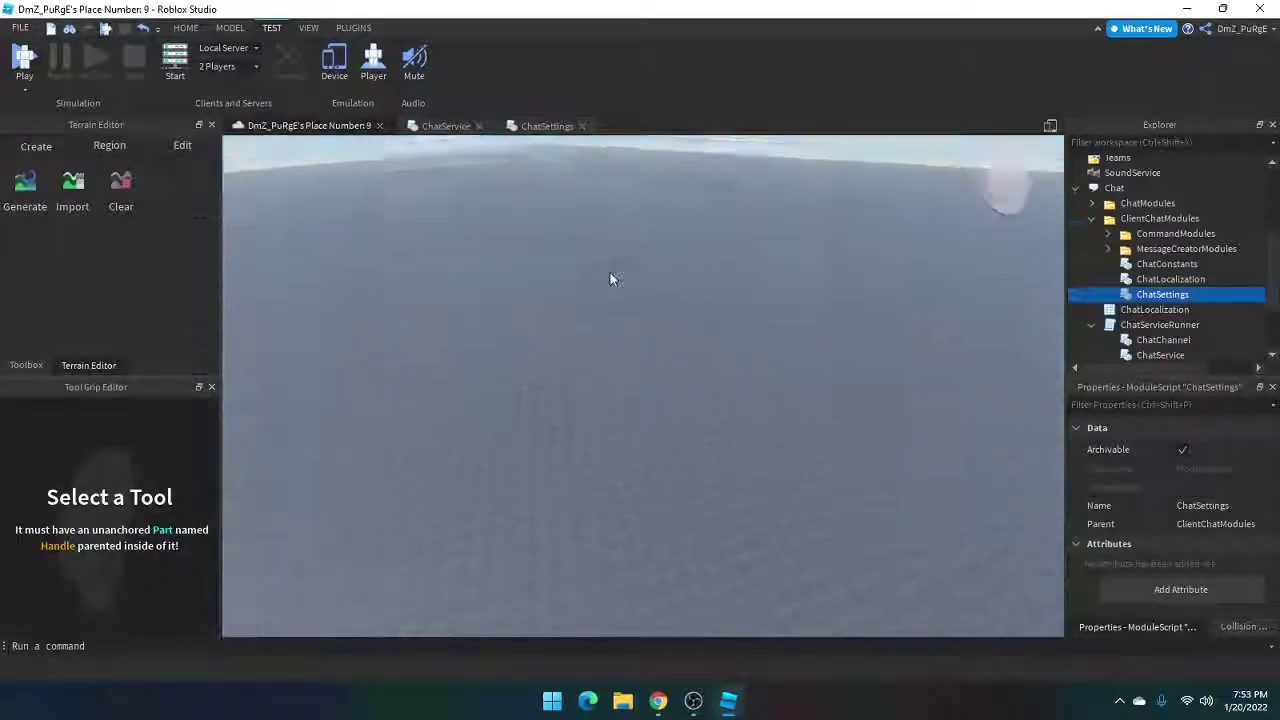
right_drag(610, 272, 461, 374)
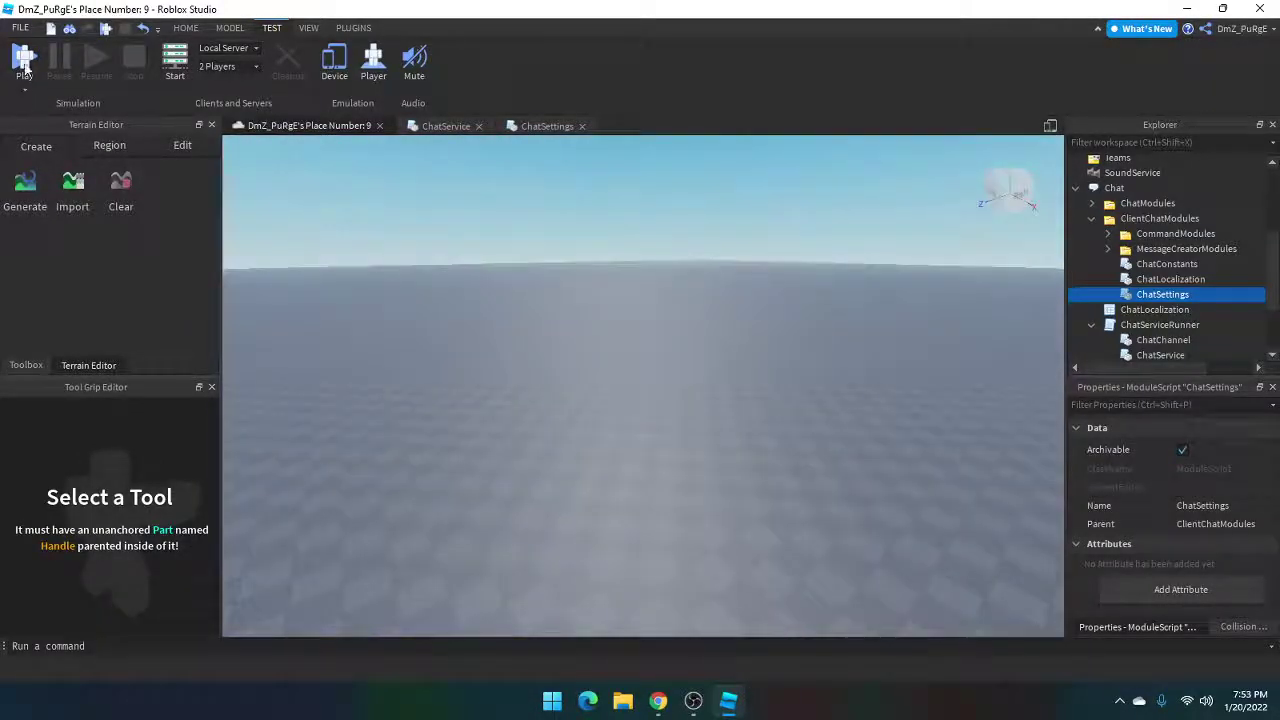
- Play-test the place, open the chat window, walk forward, then stop the test
click(26, 64)
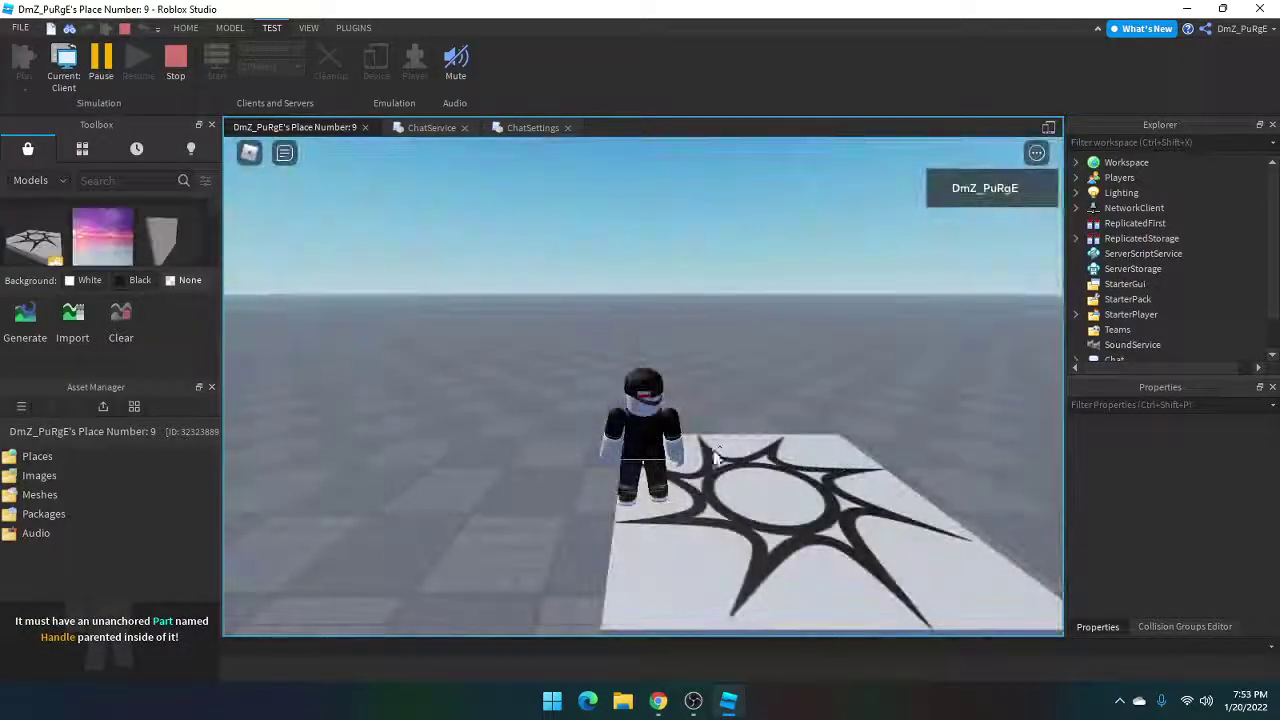
click(284, 153)
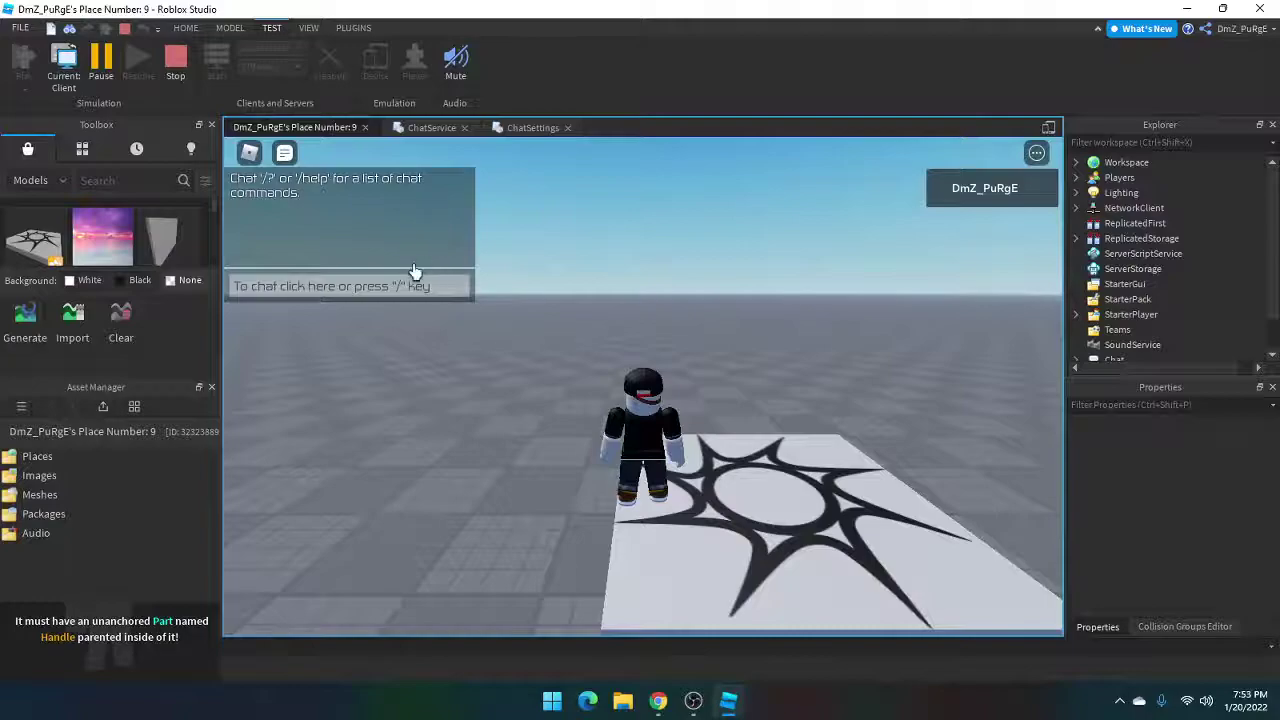
key(w)
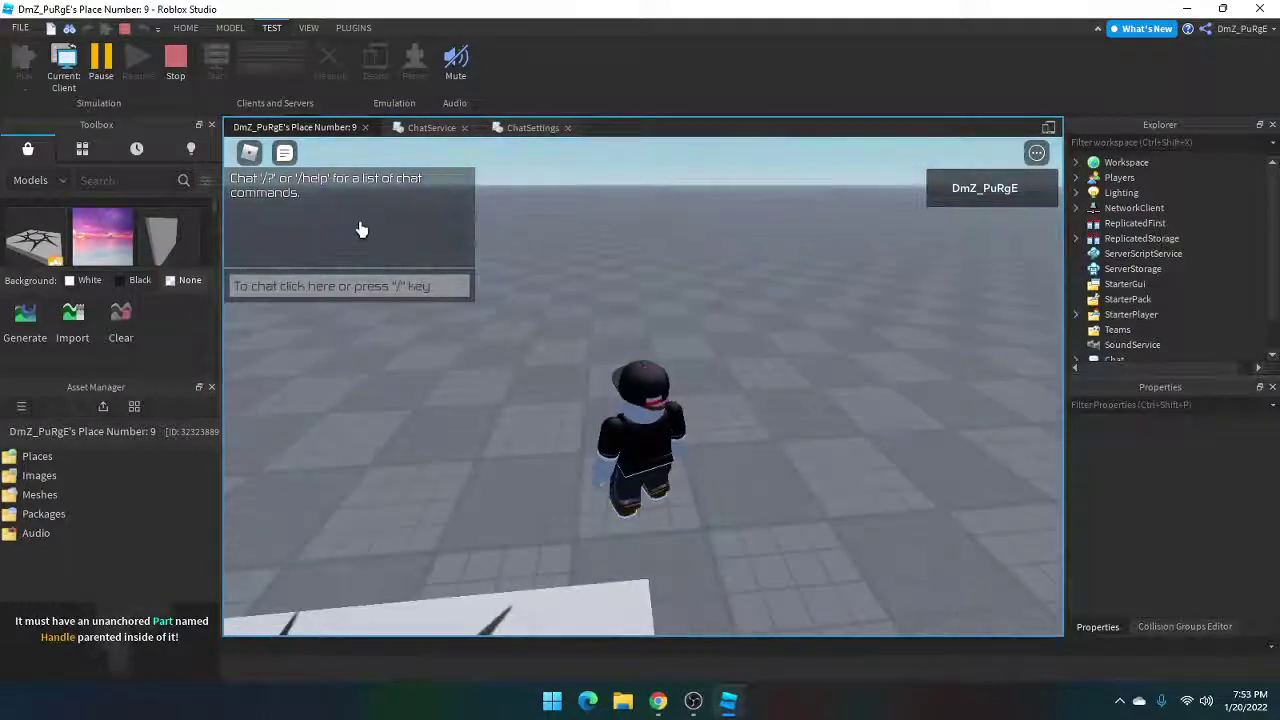
click(181, 71)
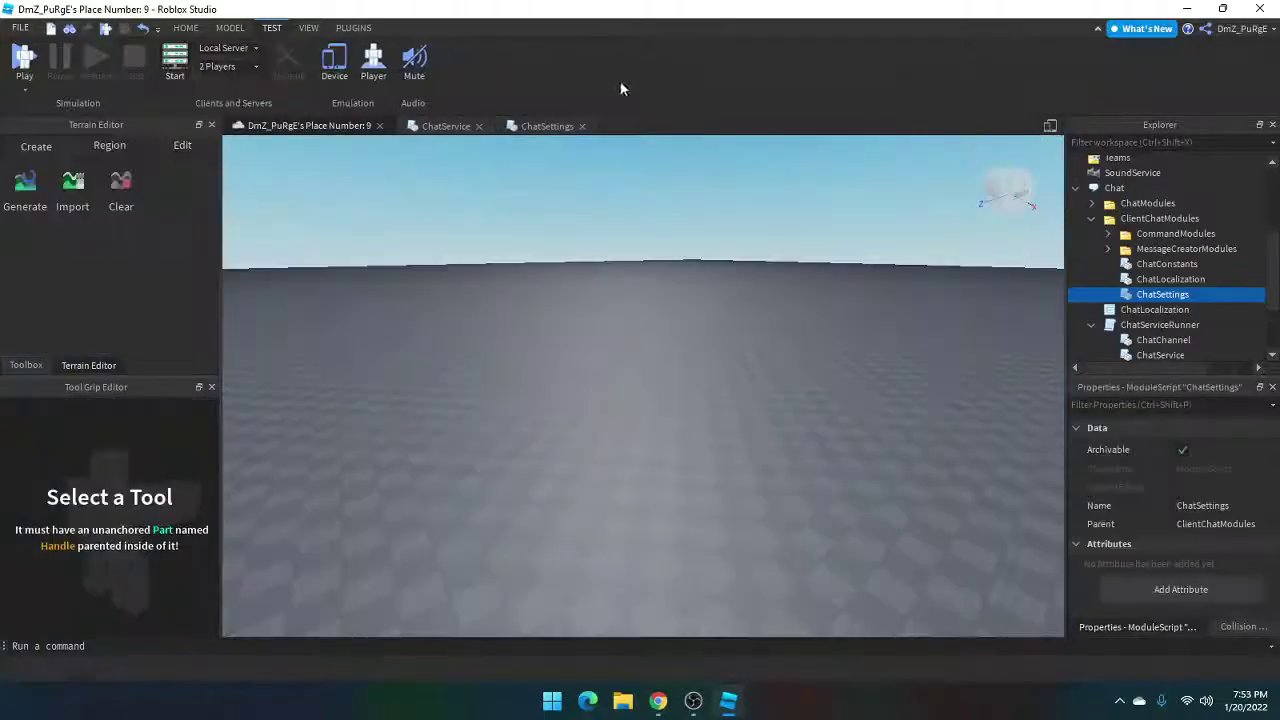
scroll(702, 320, up, 3)
scroll(702, 320, up, 3)
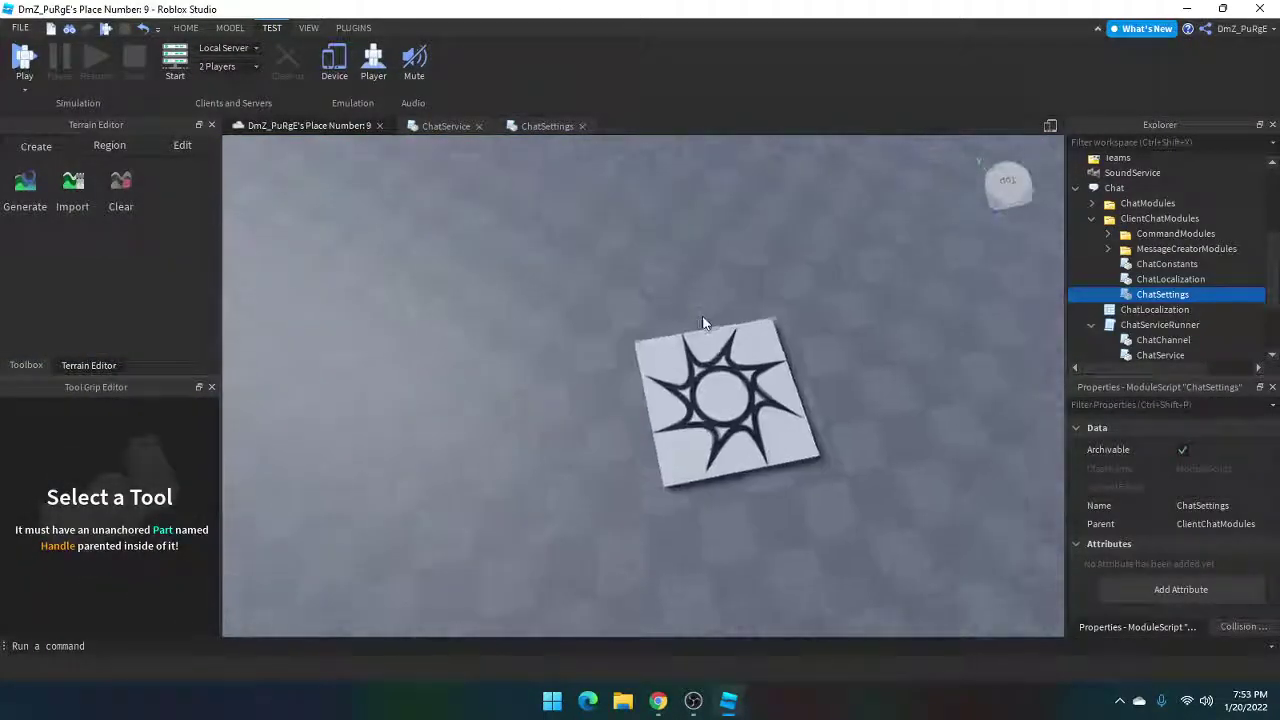
scroll(703, 323, down, 5)
right_drag(703, 323, 688, 330)
scroll(703, 323, up, 5)
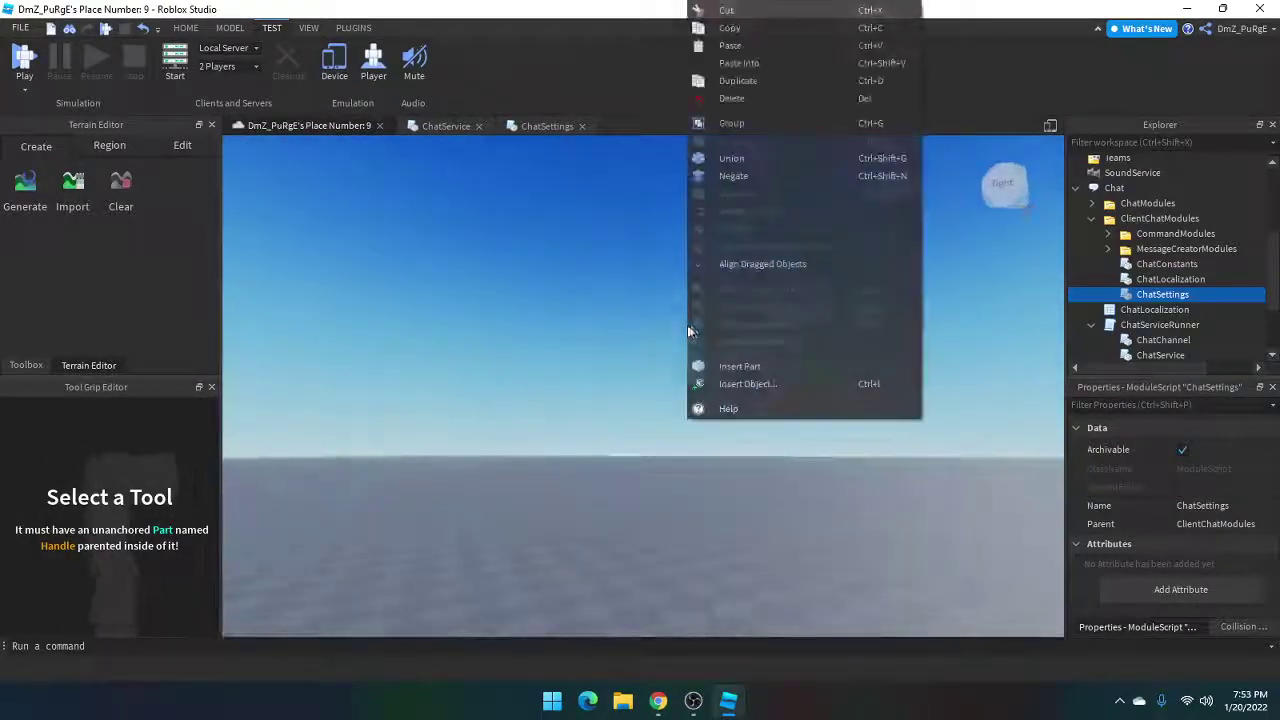
click(510, 350)
right_drag(523, 343, 520, 343)
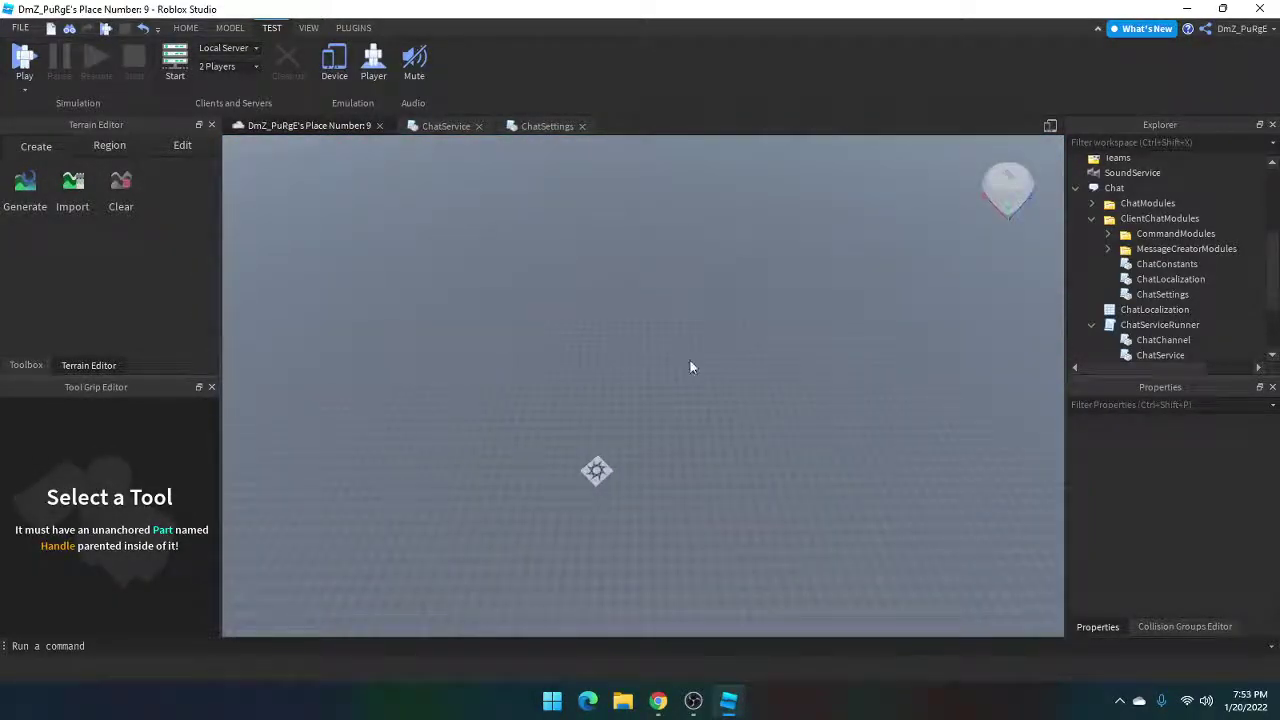
scroll(675, 365, up, 3)
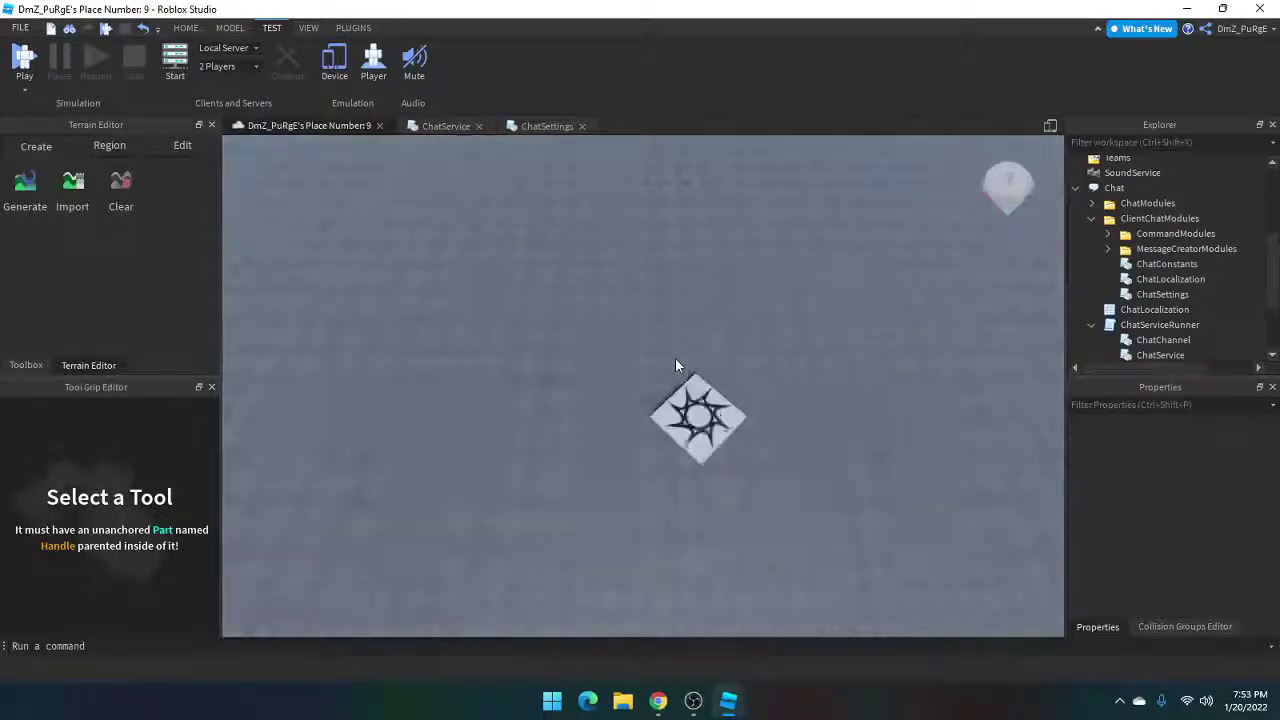
mouse_move(675, 365)
right_down()
mouse_move(766, 446)
mouse_move(623, 400)
mouse_move(829, 428)
right_up()
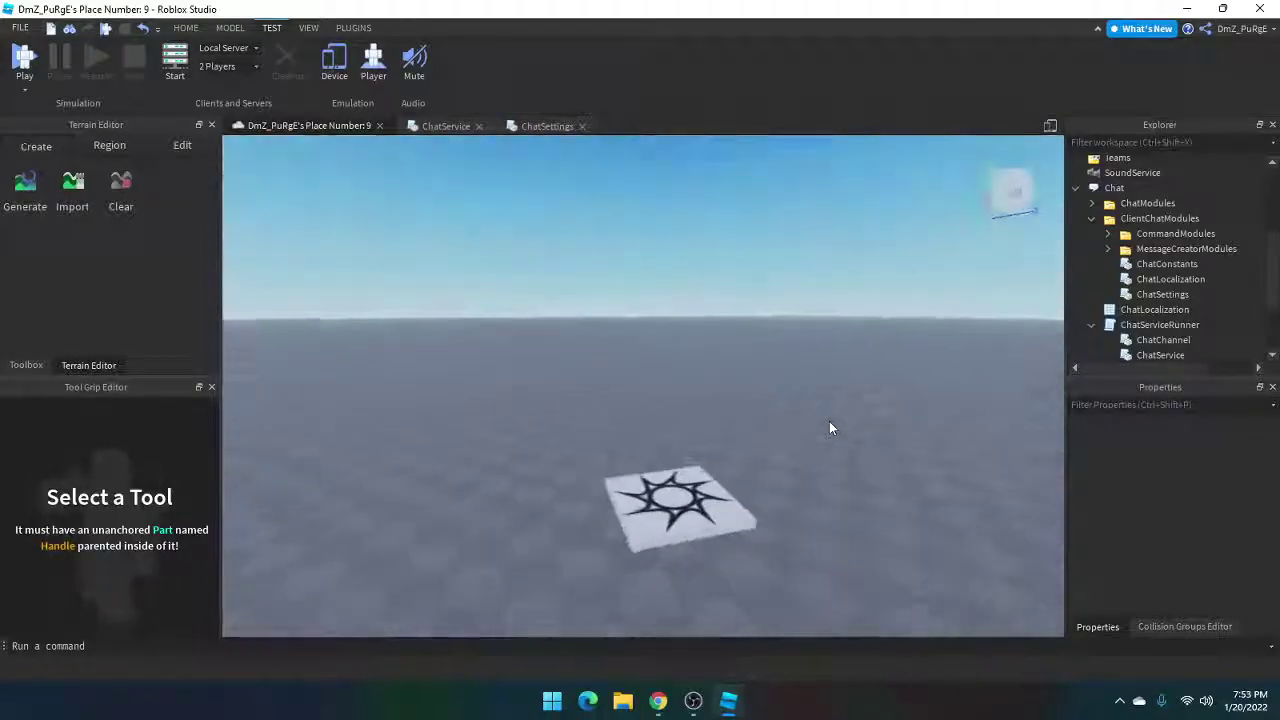
scroll(829, 421, up, 3)
scroll(770, 408, up, 1)
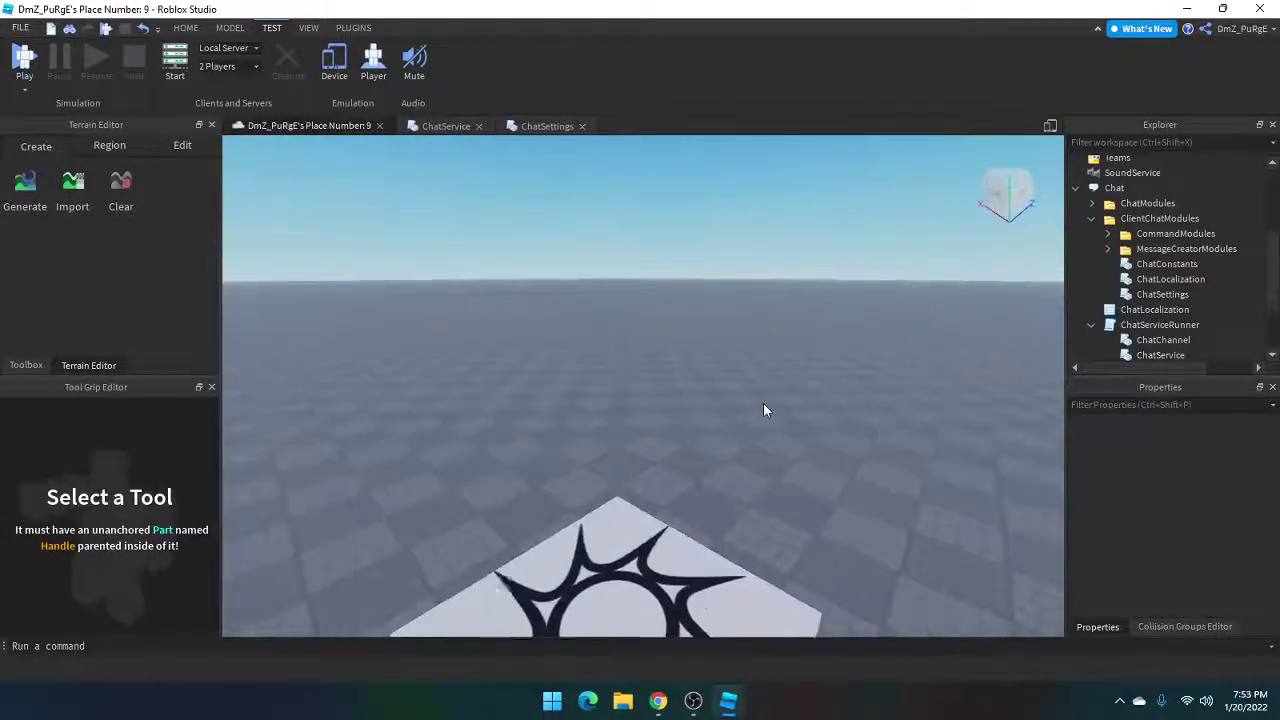
scroll(763, 410, down, 5)
scroll(763, 410, up, 3)
scroll(763, 410, up, 5)
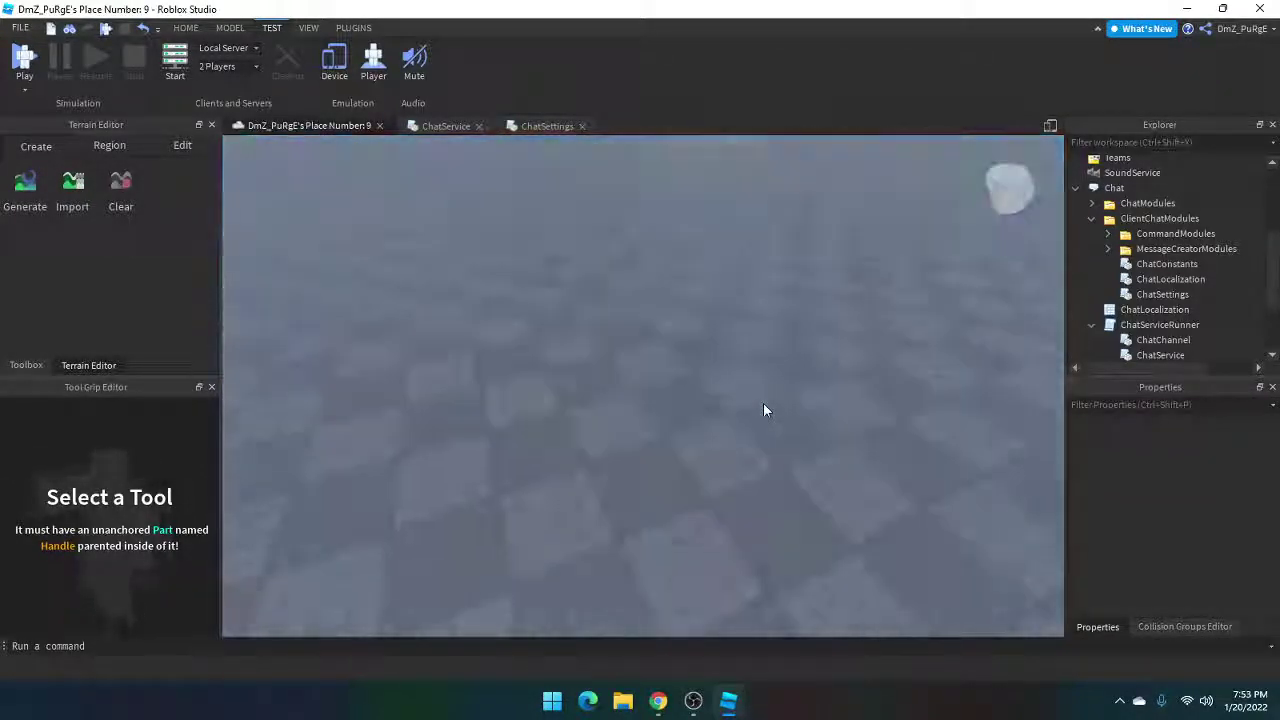
scroll(763, 410, down, 5)
scroll(763, 410, up, 1)
scroll(763, 410, up, 2)
scroll(763, 410, down, 1)
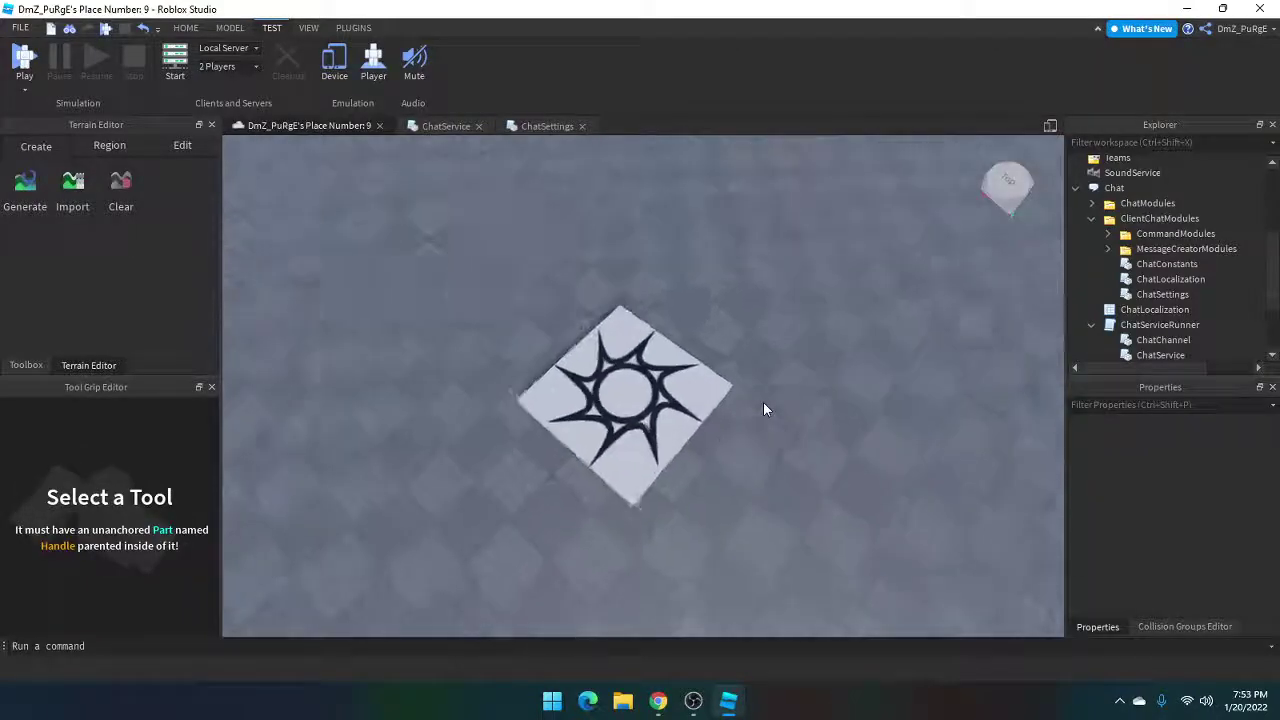
scroll(763, 409, up, 3)
scroll(763, 409, down, 5)
mouse_move(763, 409)
right_down()
mouse_move(658, 428)
mouse_move(834, 489)
right_up()
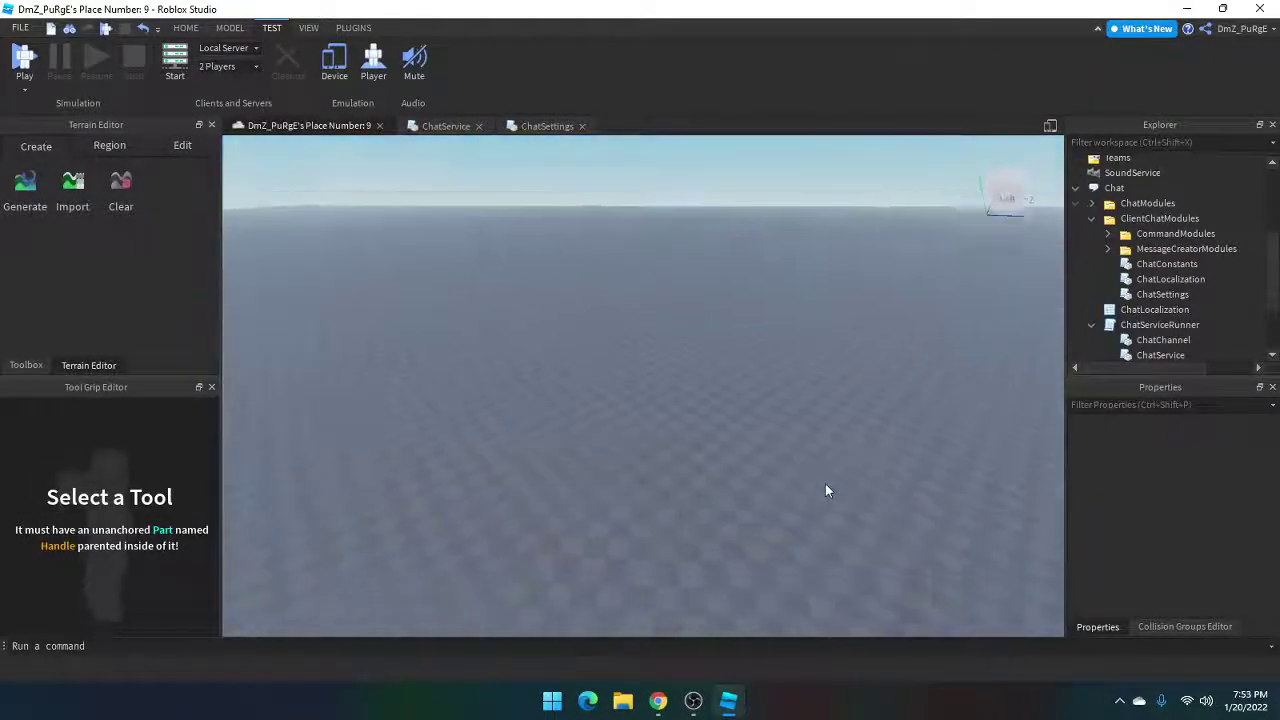
scroll(825, 483, up, 2)
scroll(826, 476, up, 5)
scroll(834, 489, down, 5)
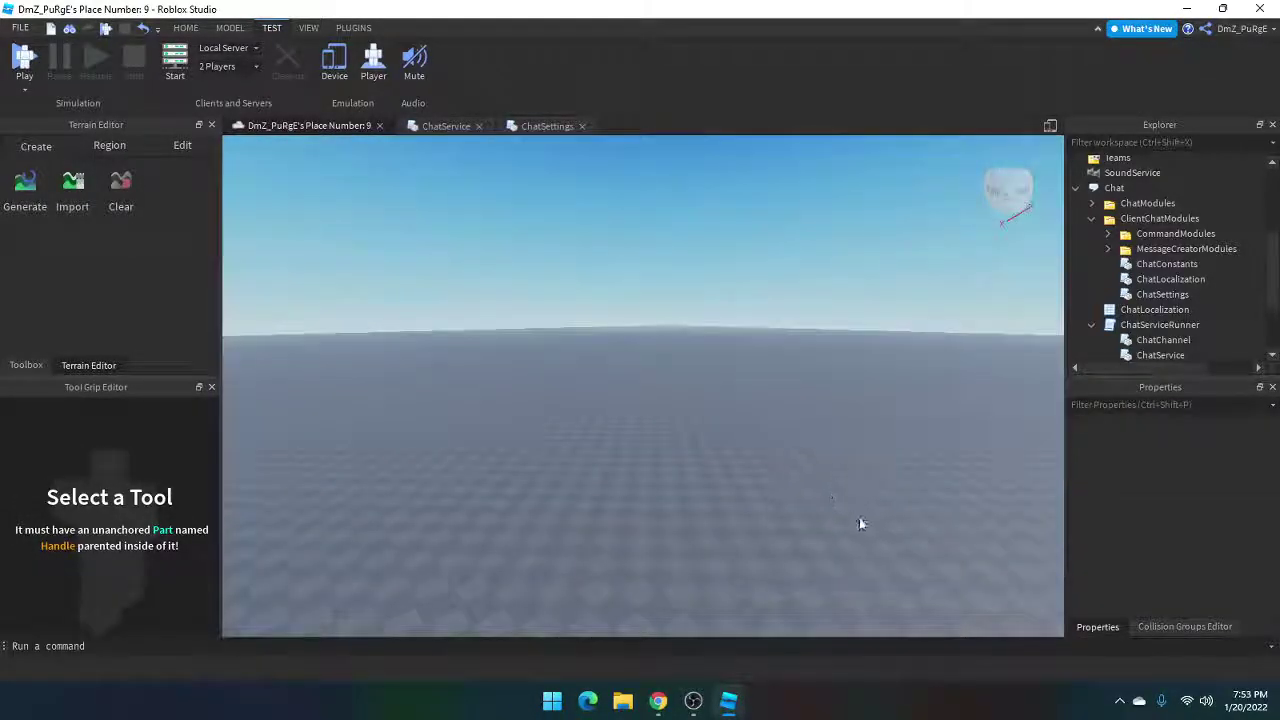